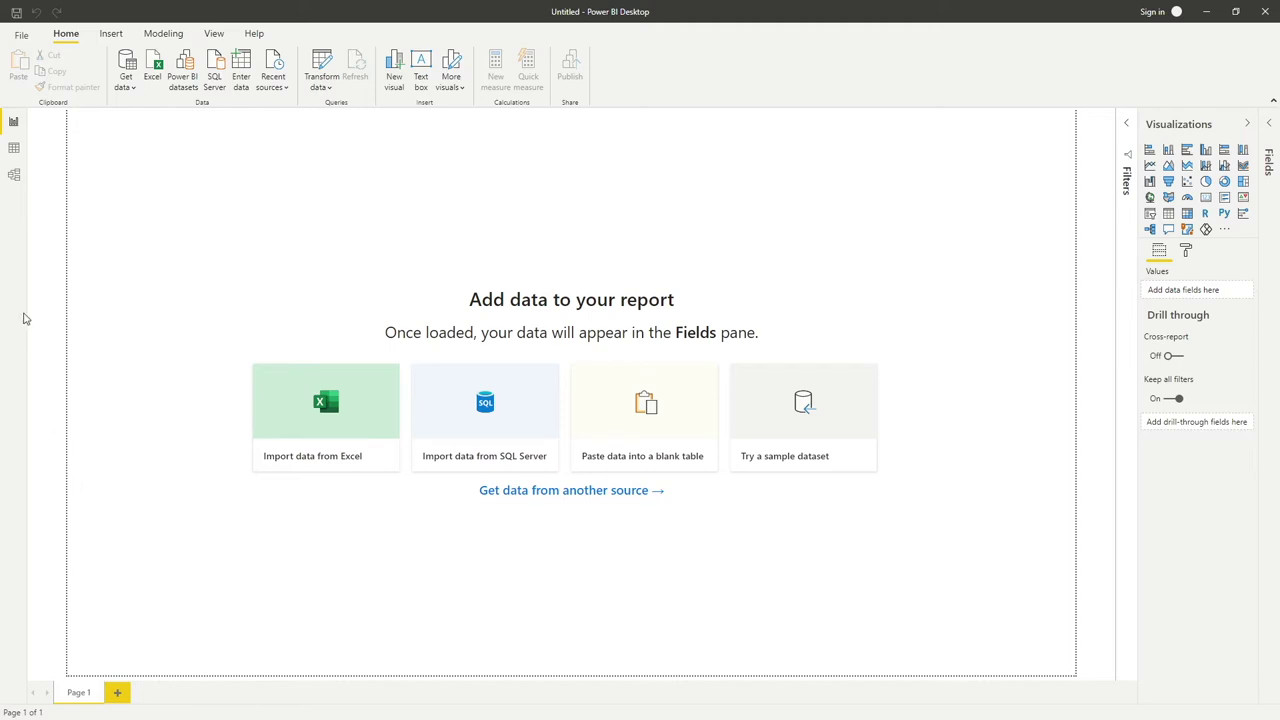
- Bring the Wikipedia list of countries by population into view and review its table
drag(0, 166, 625, 57)
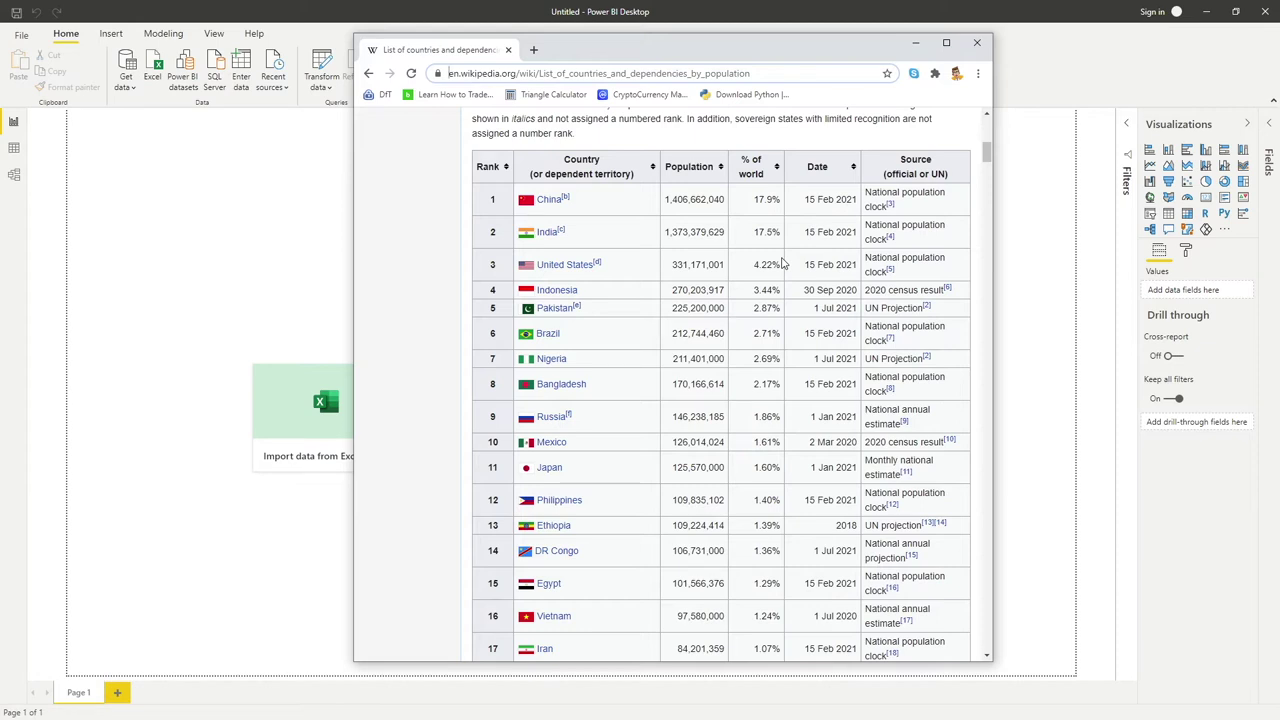
scroll(785, 263, down, 2)
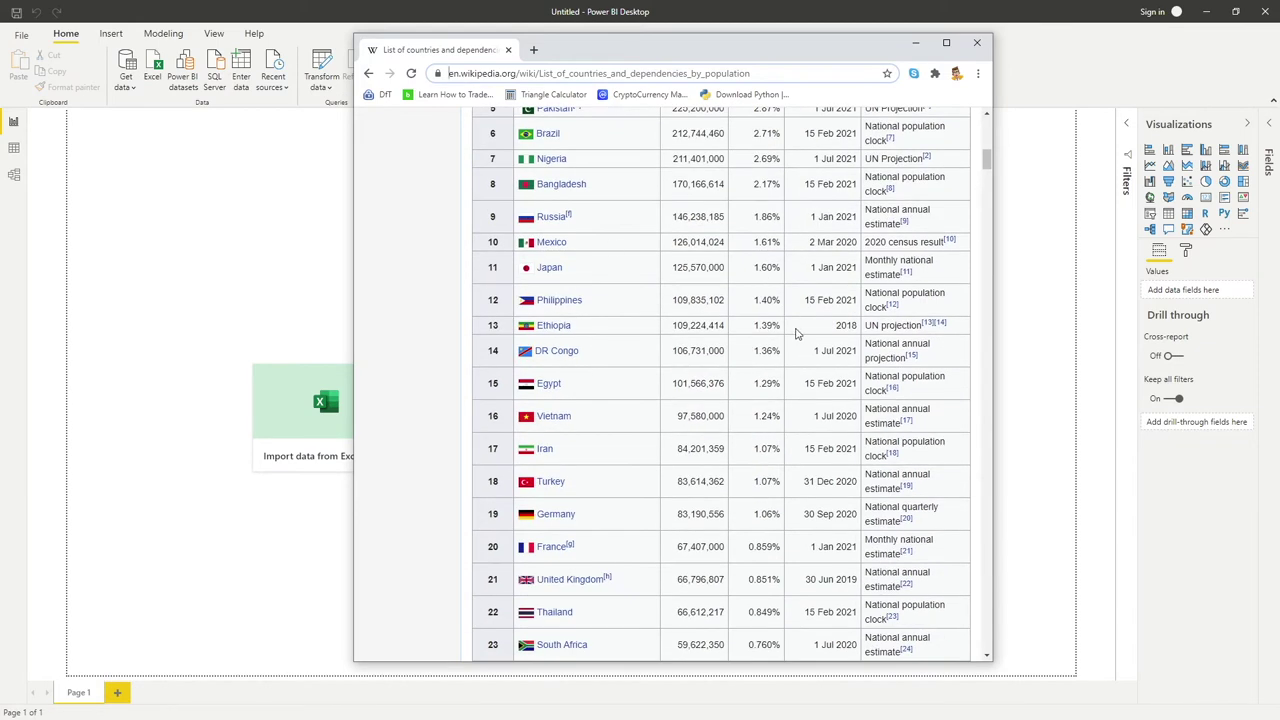
scroll(641, 349, up, 1)
scroll(641, 349, up, 2)
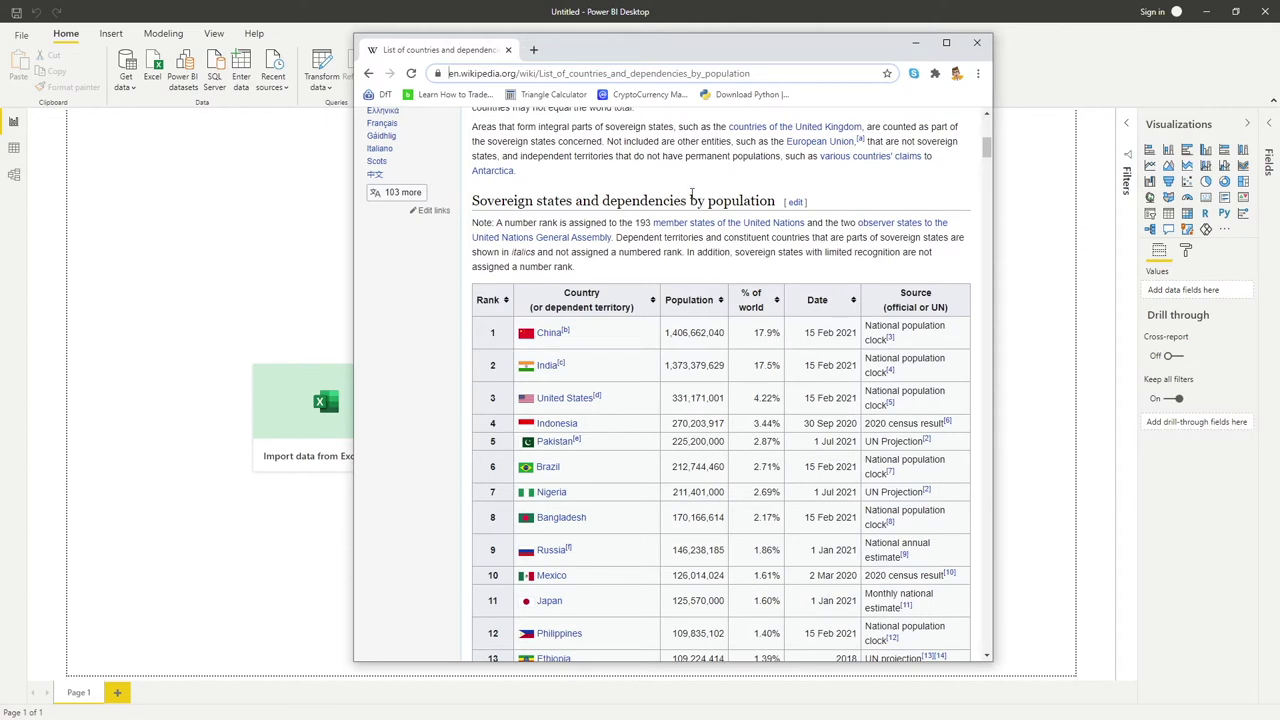
- Copy the Wikipedia page's full address, then move Chrome off screen
click(754, 74)
double_click(754, 74)
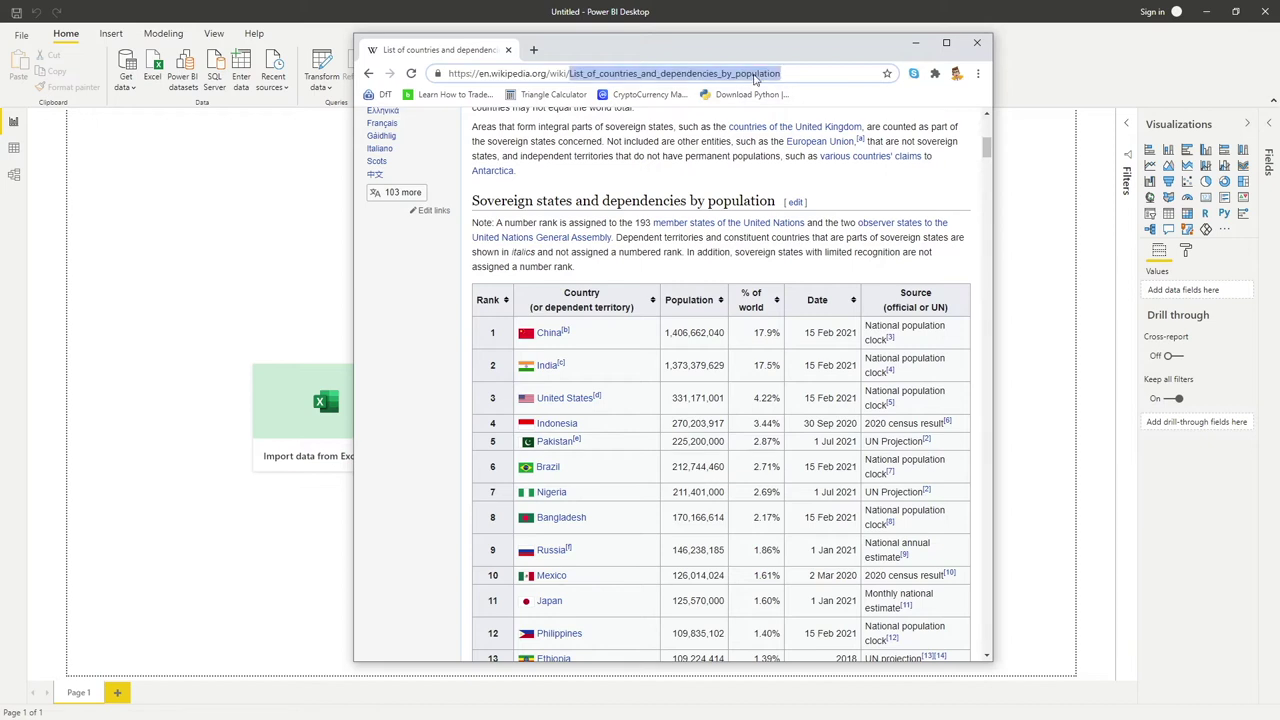
click(797, 72)
key(ctrl+a)
key(ctrl+c)
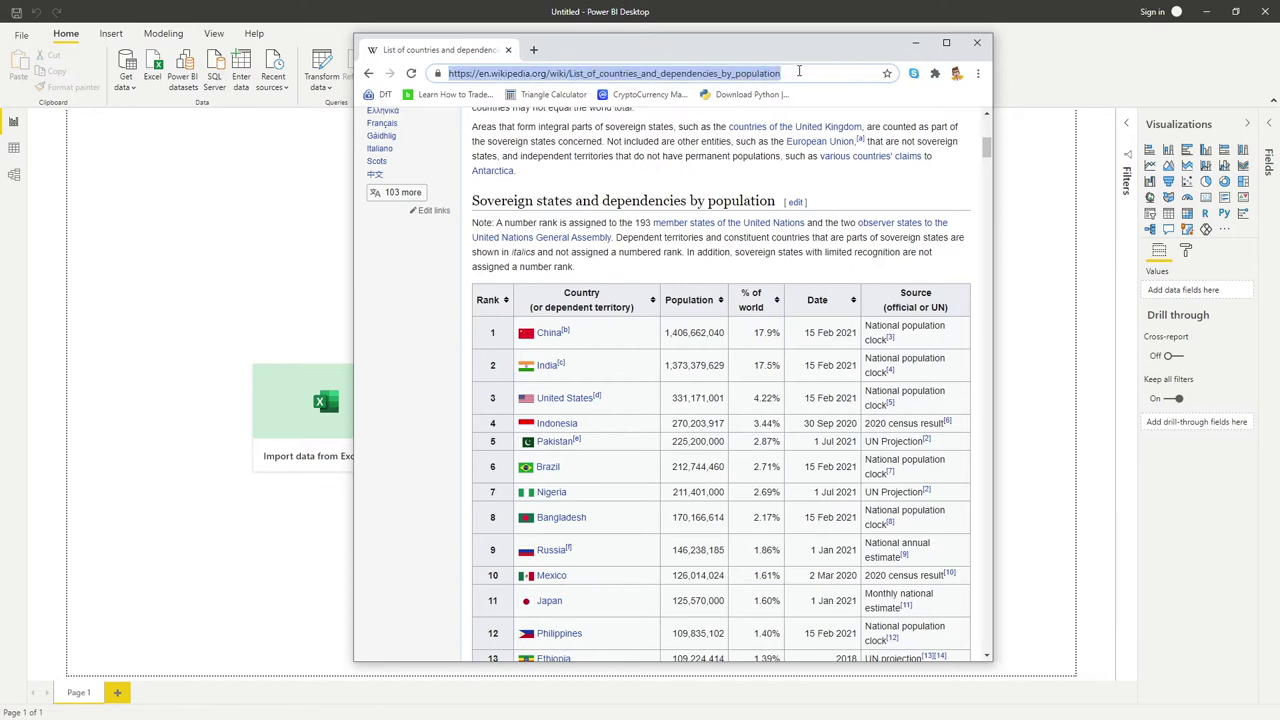
drag(653, 52, 0, 52)
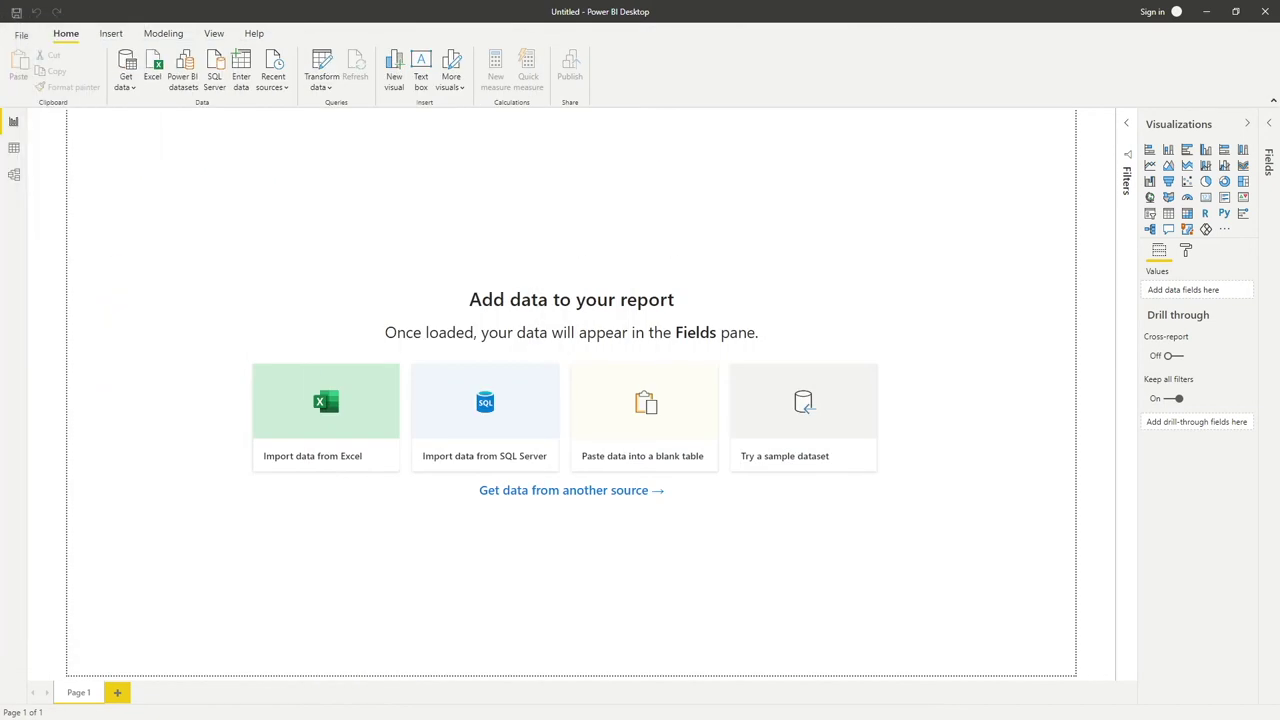
- Start a Get data import from Web to bring up the From Web dialog
click(141, 156)
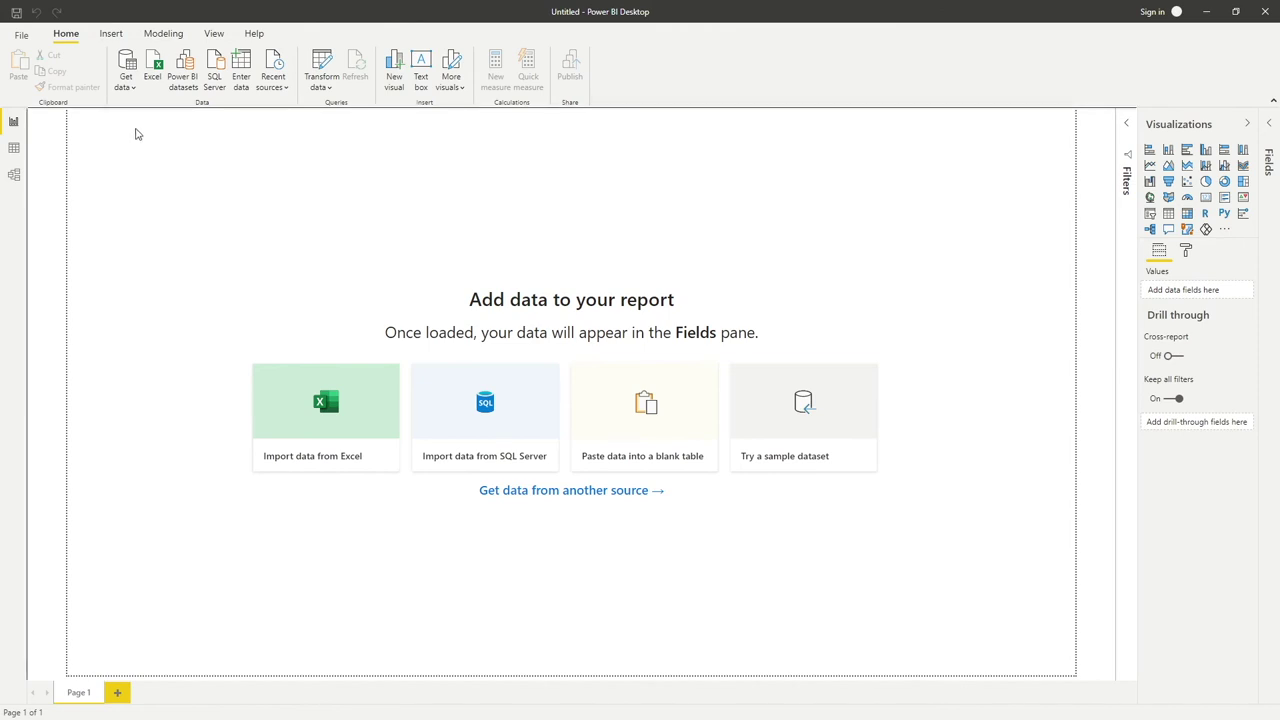
click(126, 86)
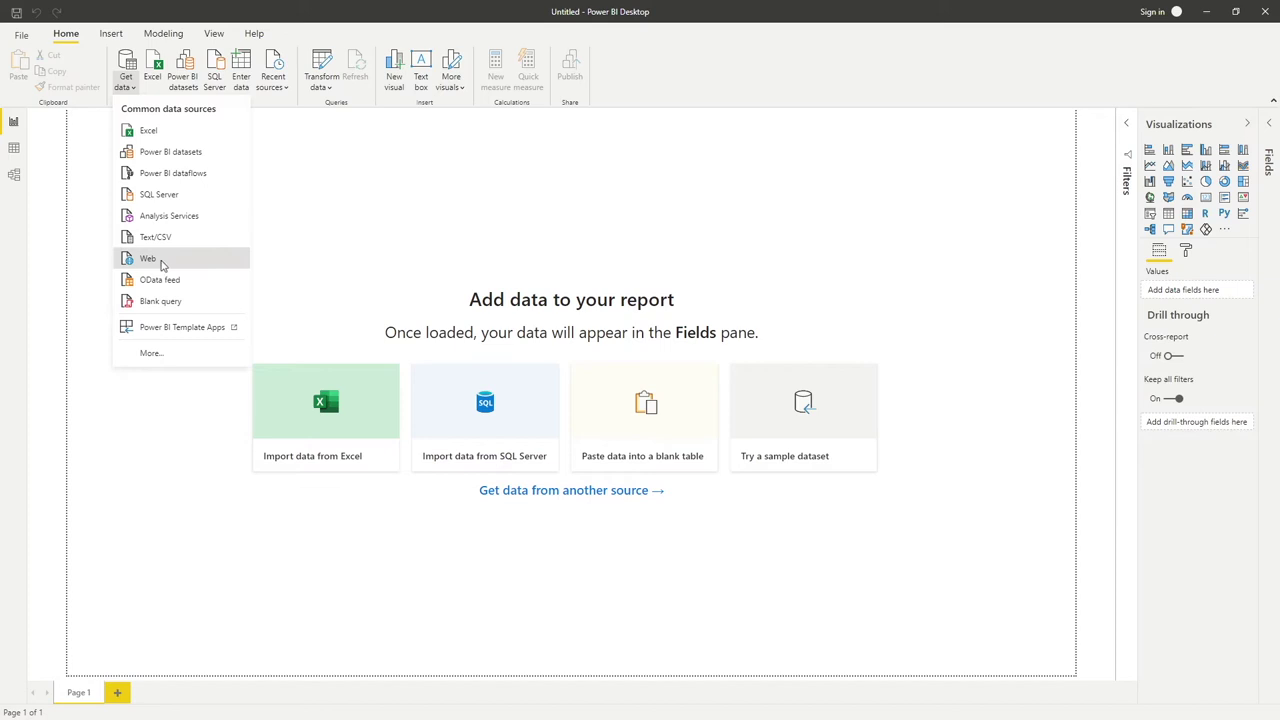
click(162, 264)
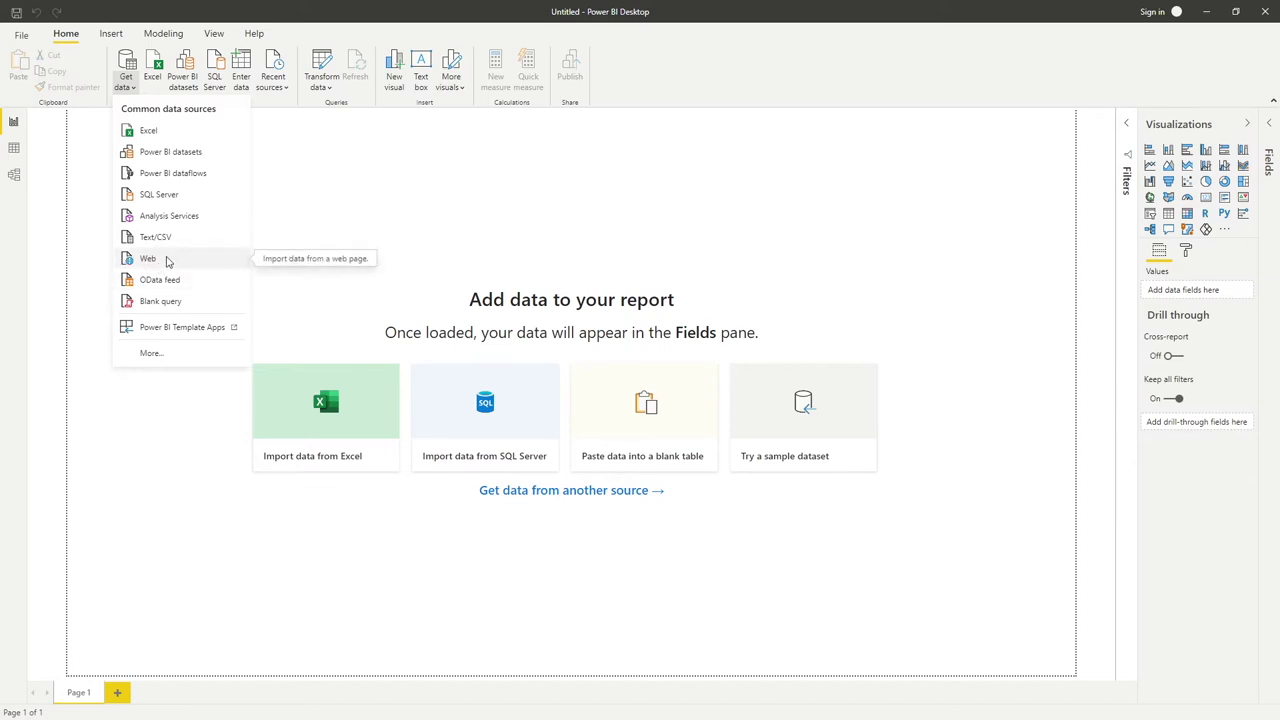
click(167, 261)
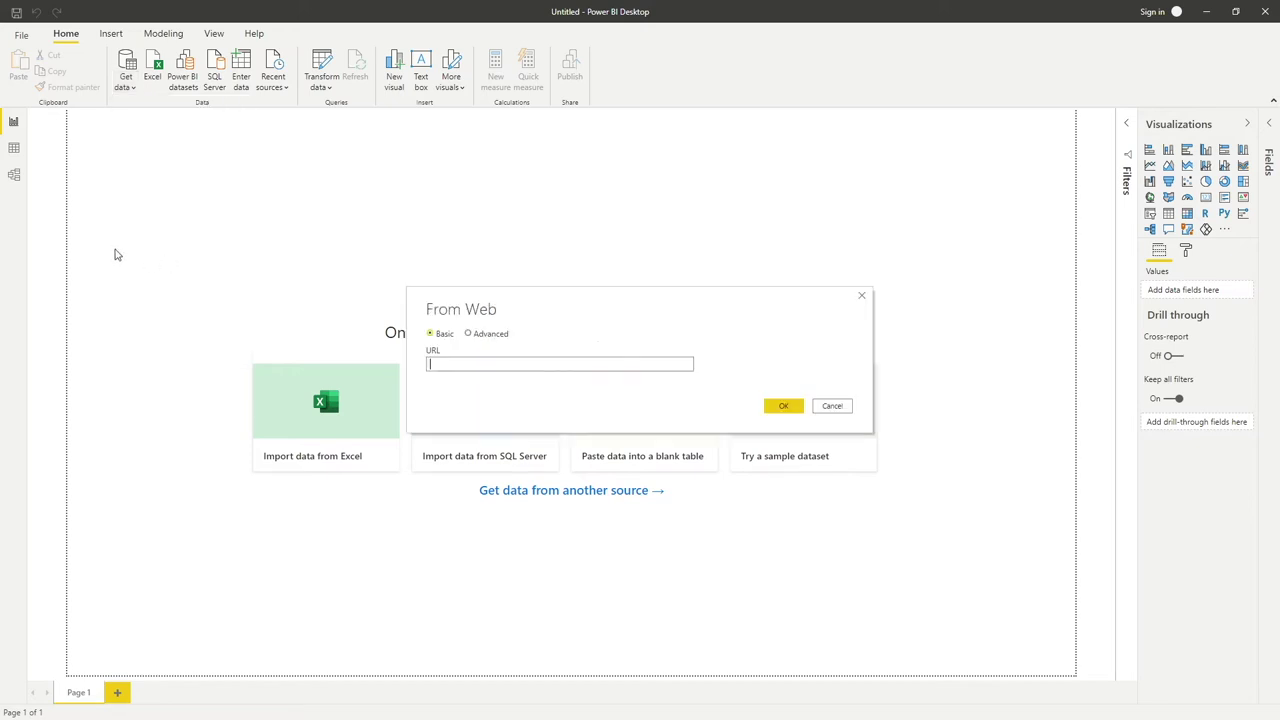
- Paste the Wikipedia population page URL into From Web and connect to it
drag(555, 324, 528, 190)
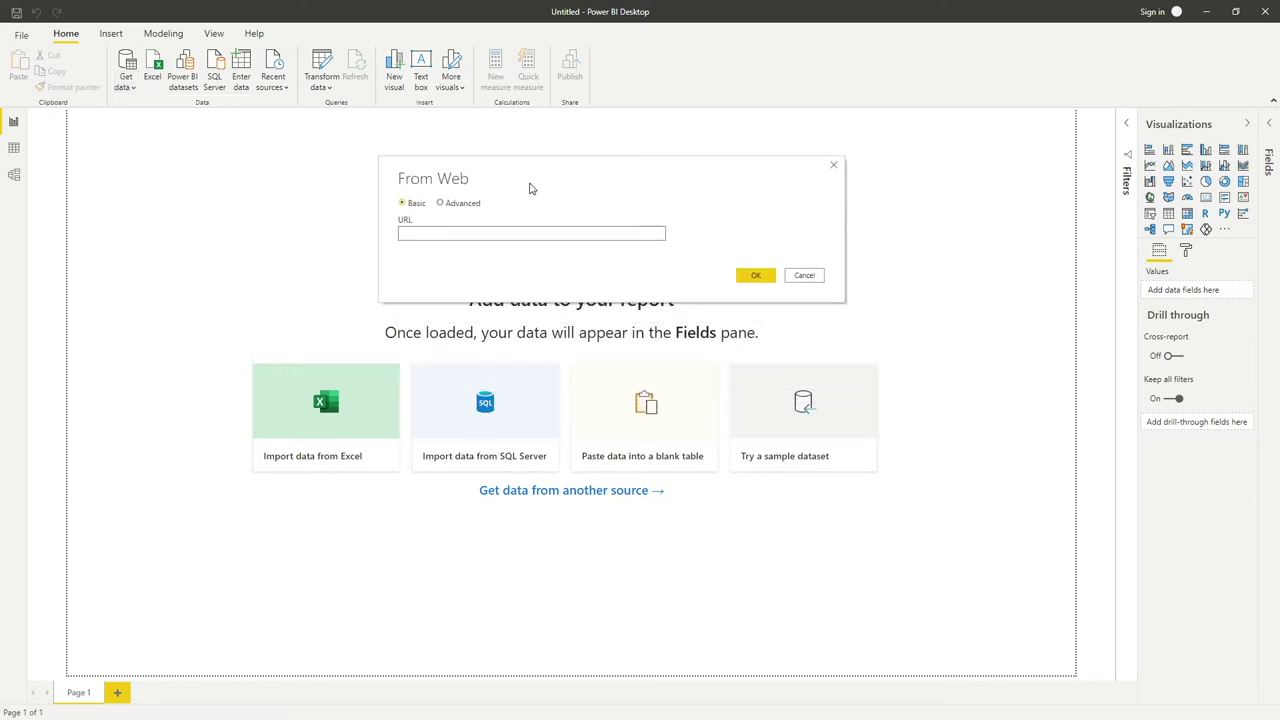
click(412, 233)
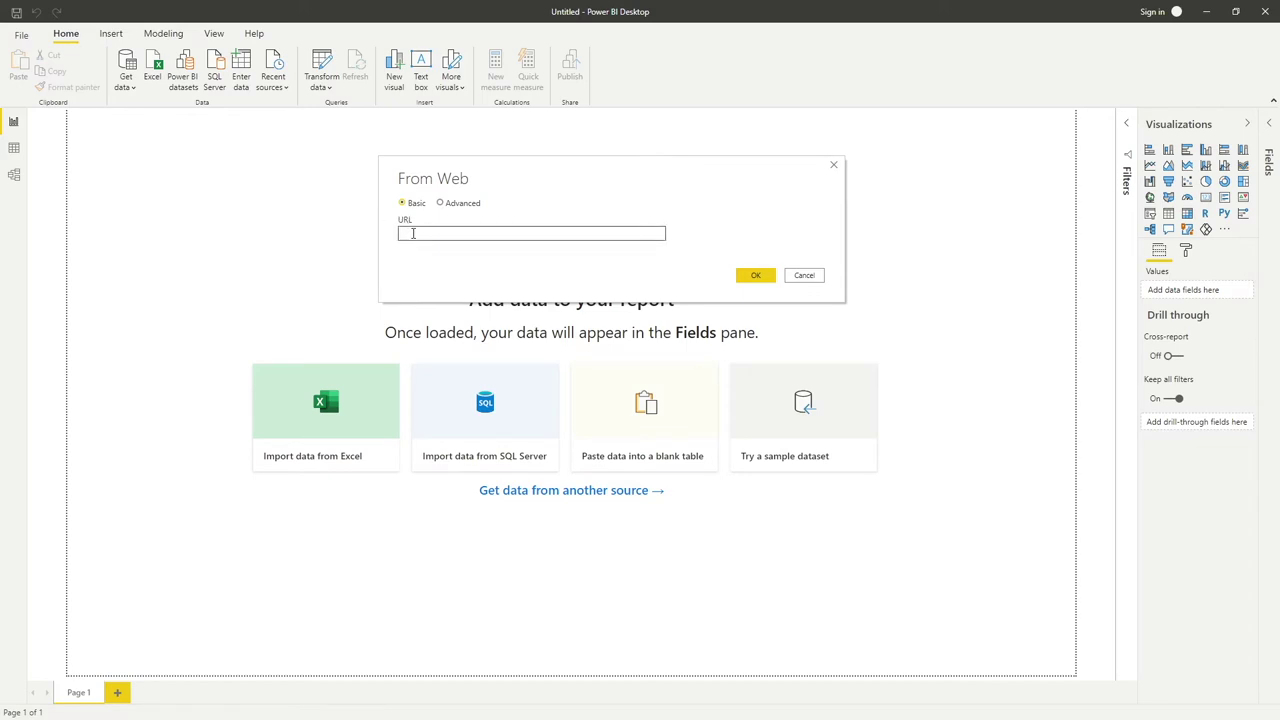
key(ctrl+v)
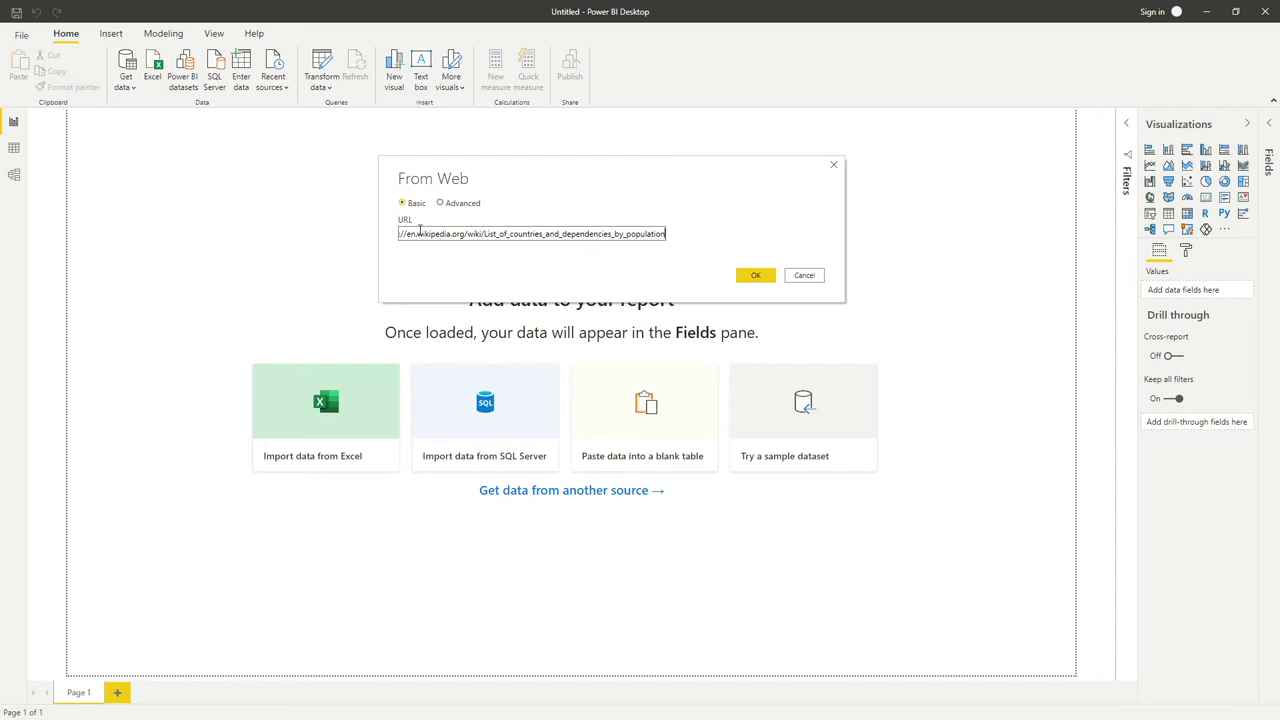
click(755, 274)
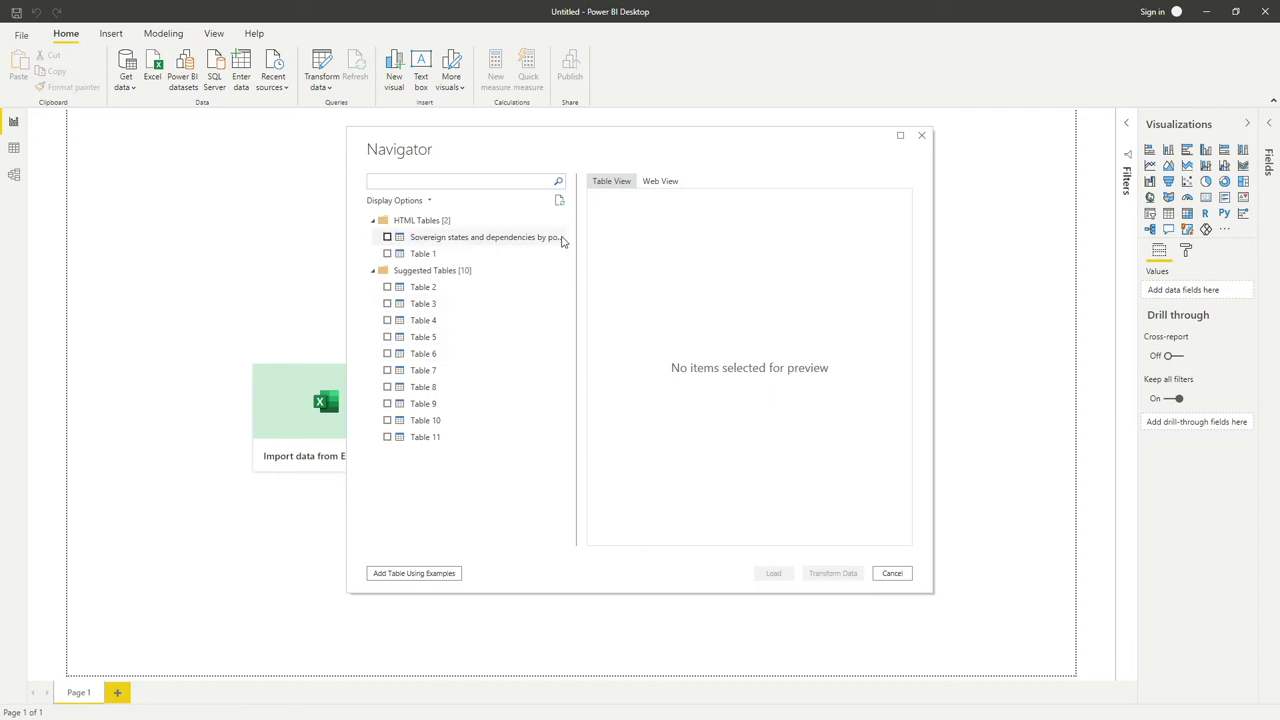
- Preview Table 7 in the Navigator, then deselect it
click(387, 370)
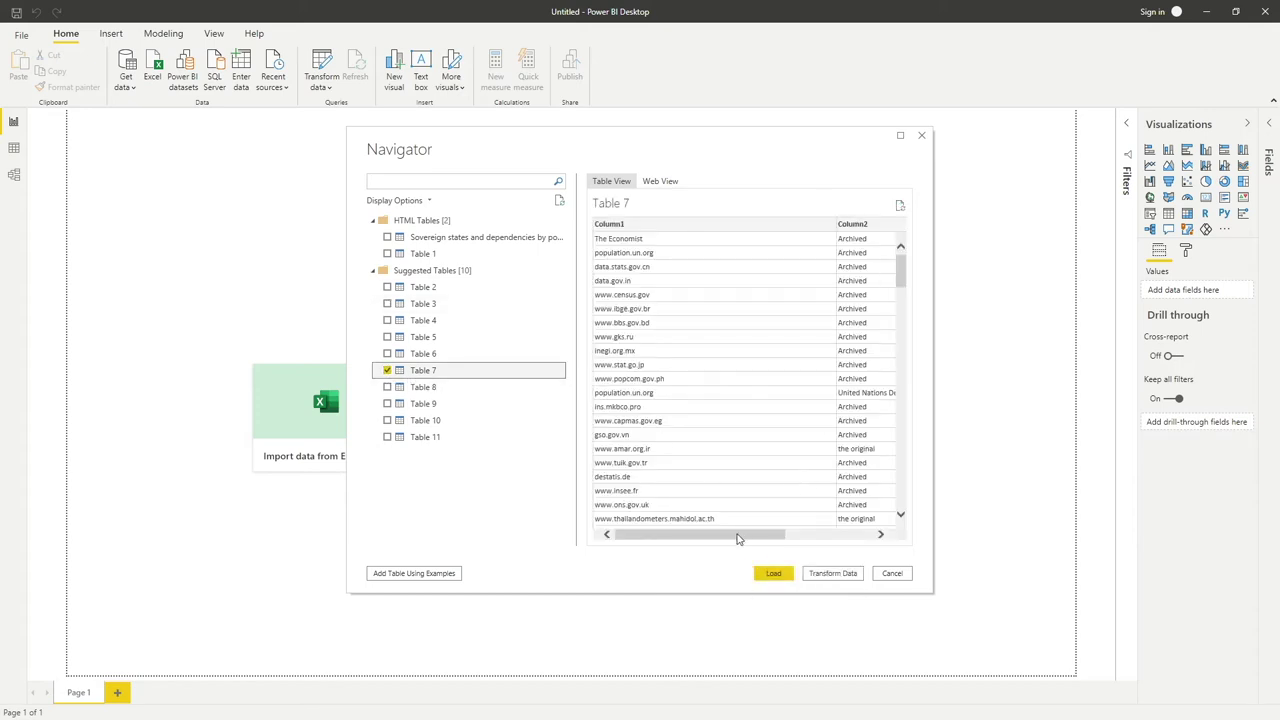
drag(744, 538, 700, 538)
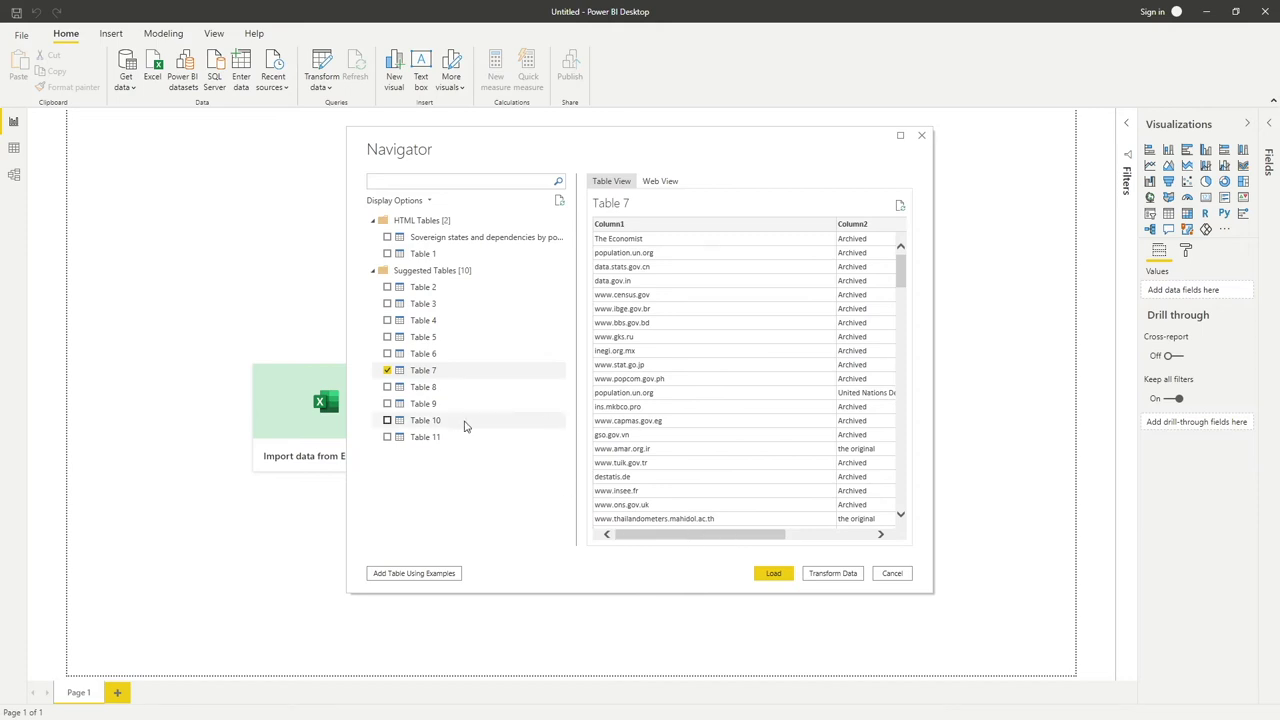
click(387, 371)
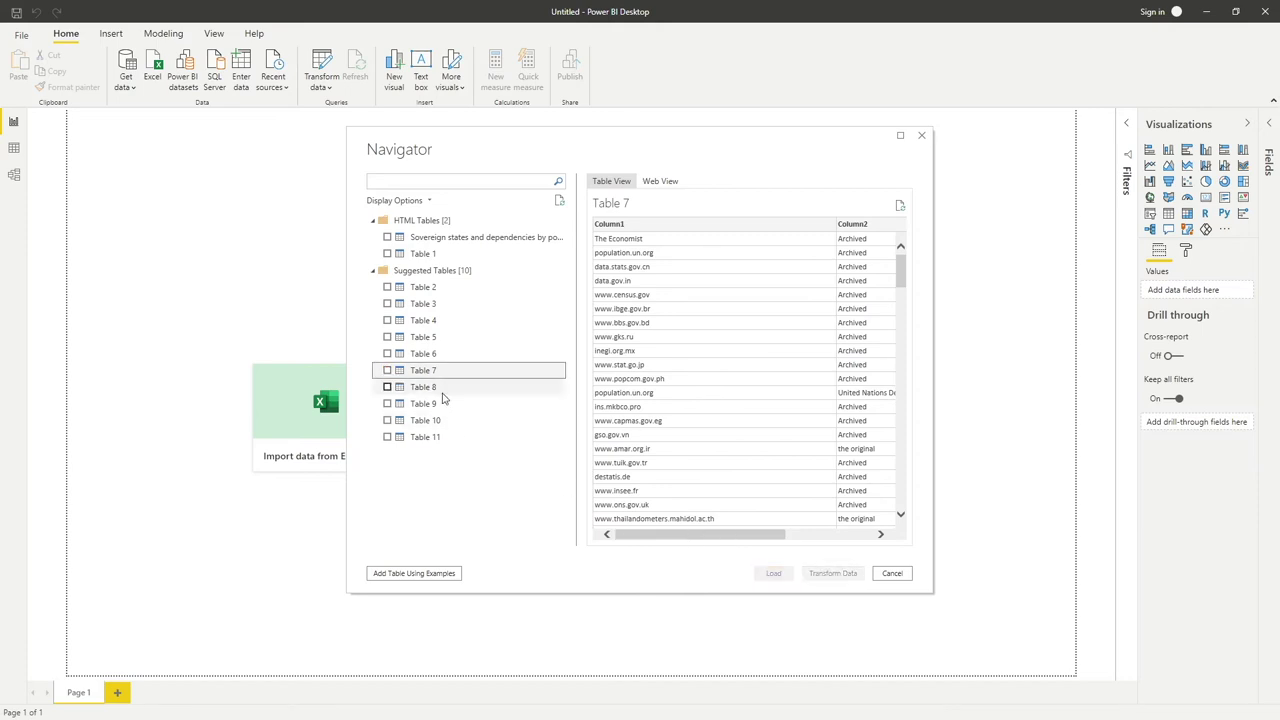
- Select 'Sovereign states and dependencies by population', compare it with the browser page, and load it
click(392, 240)
click(388, 238)
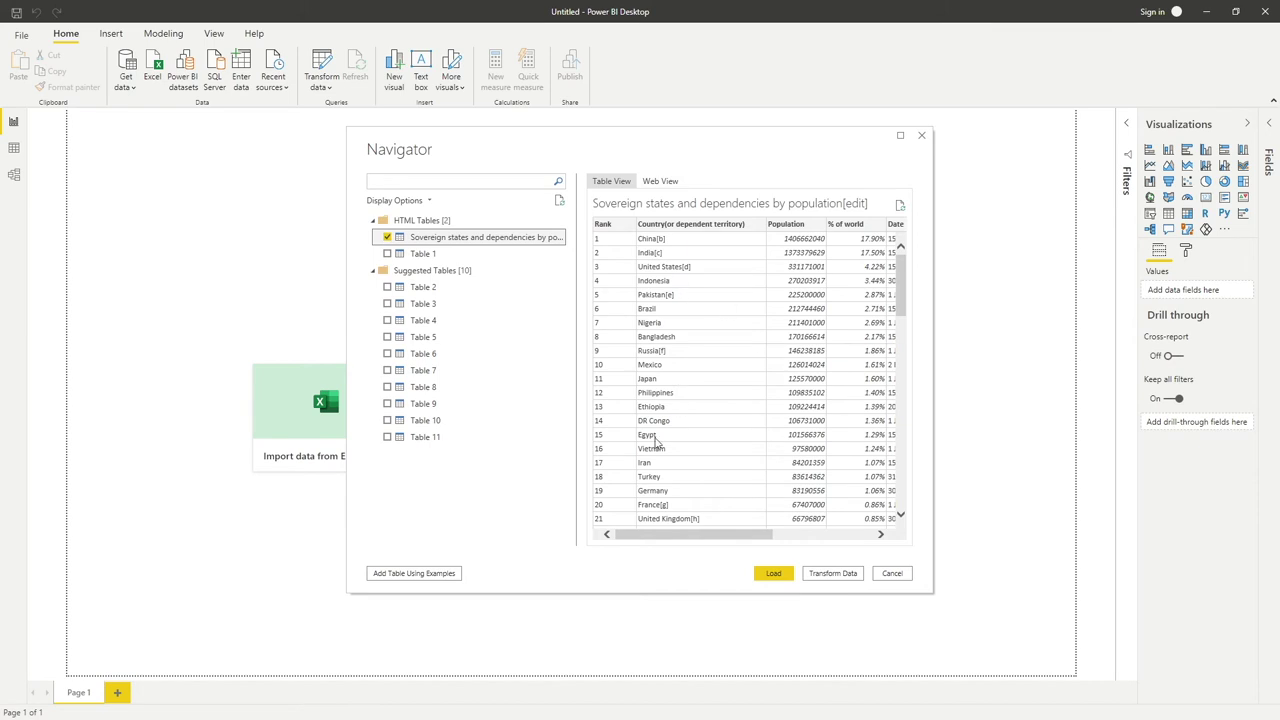
drag(690, 536, 659, 536)
key(alt+Tab)
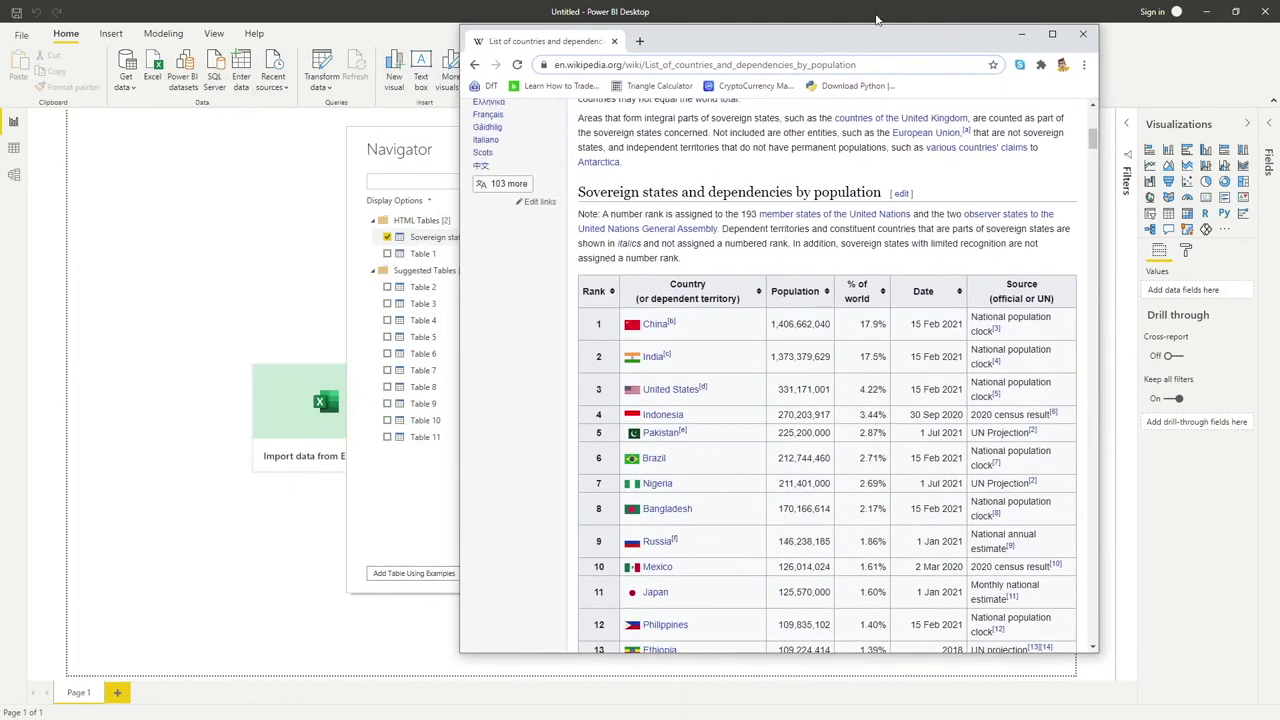
key(alt+Tab)
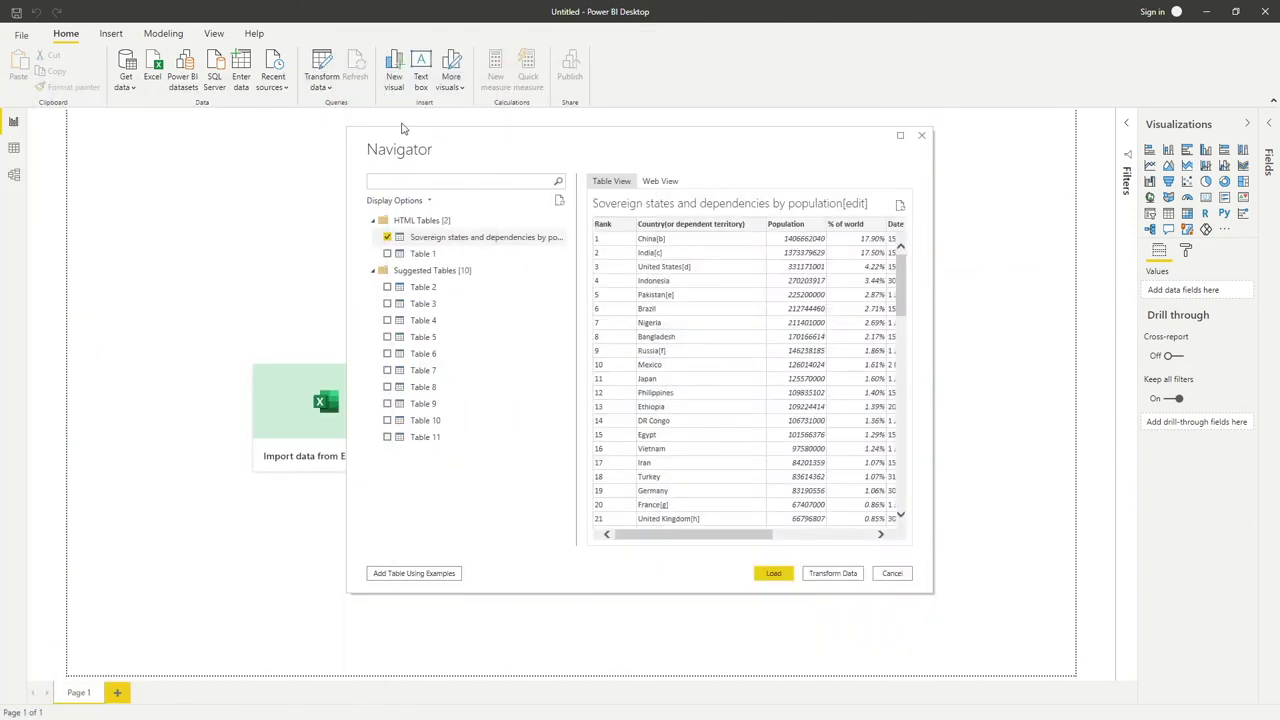
click(775, 573)
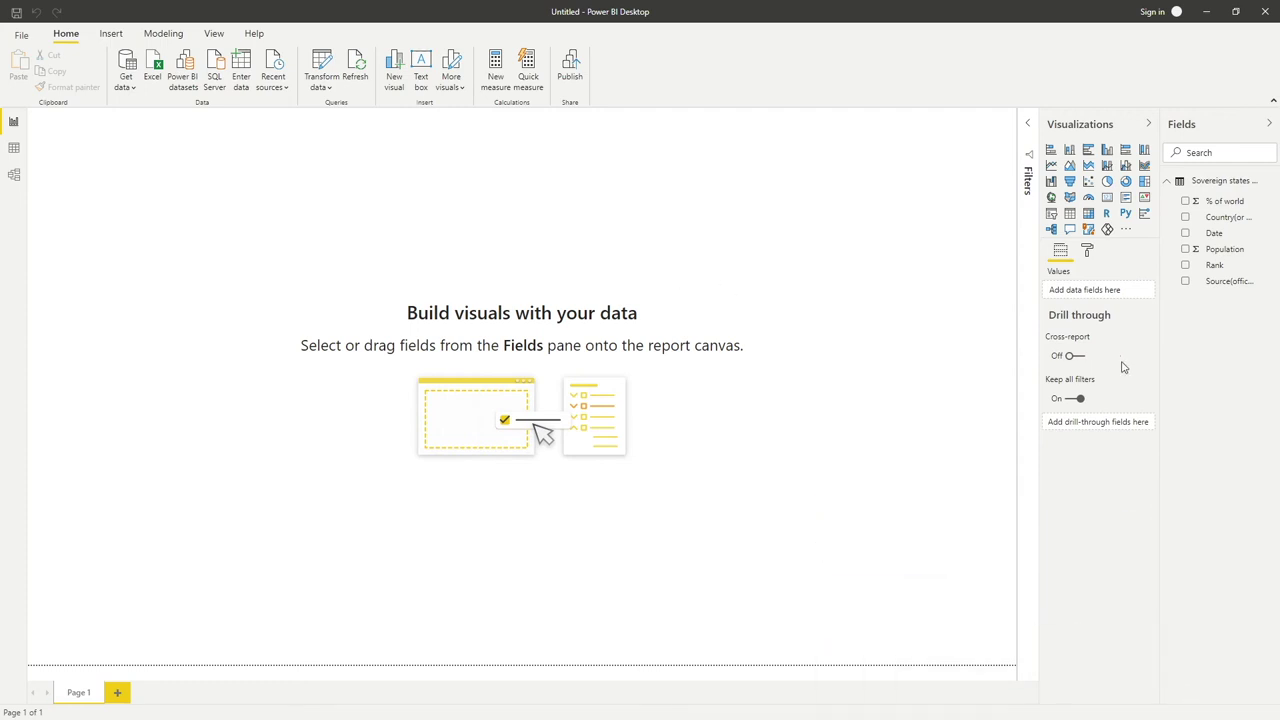
- Insert an empty table visual on the report canvas
click(1070, 215)
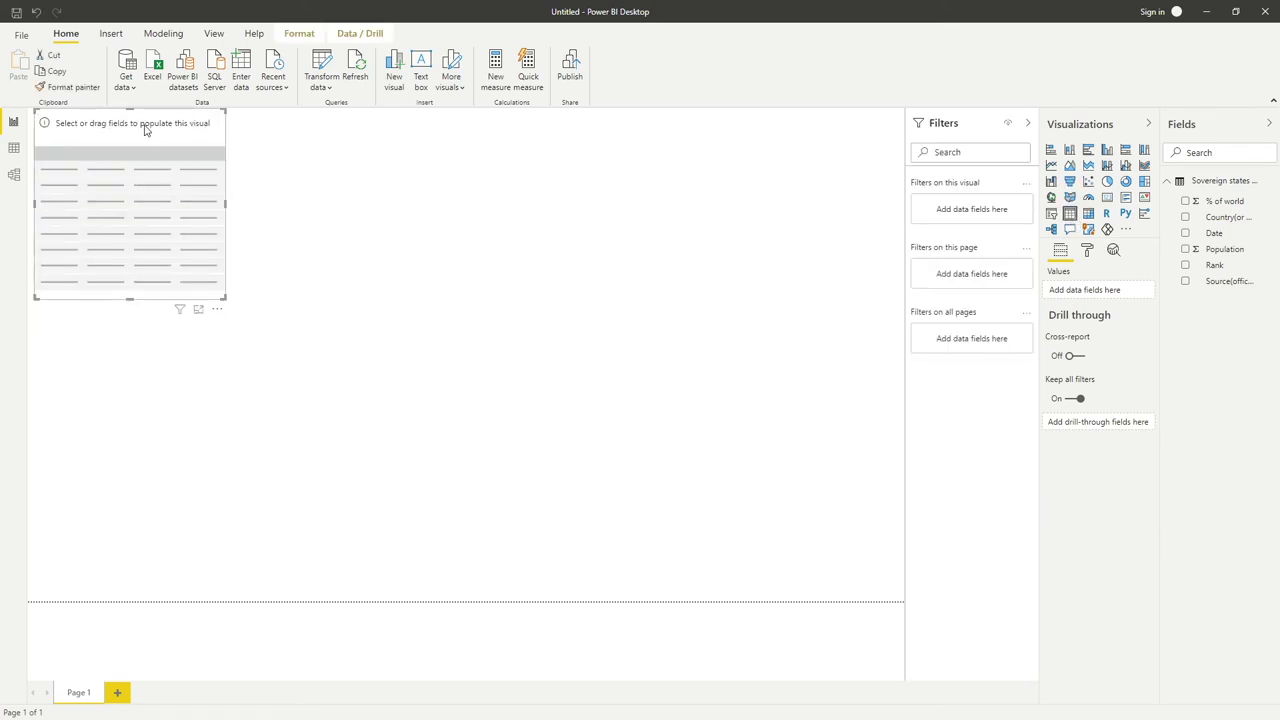
- Fill the table with Rank, Country and Population fields and enlarge it
drag(146, 126, 417, 206)
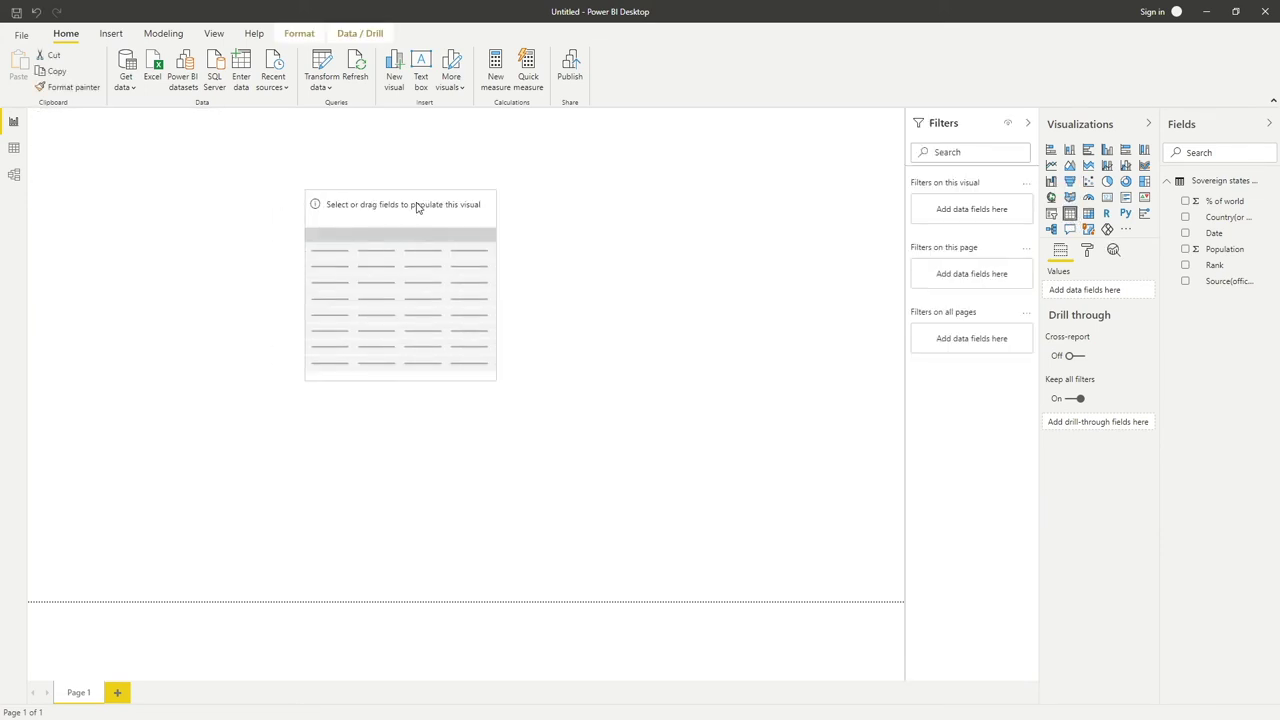
click(1185, 266)
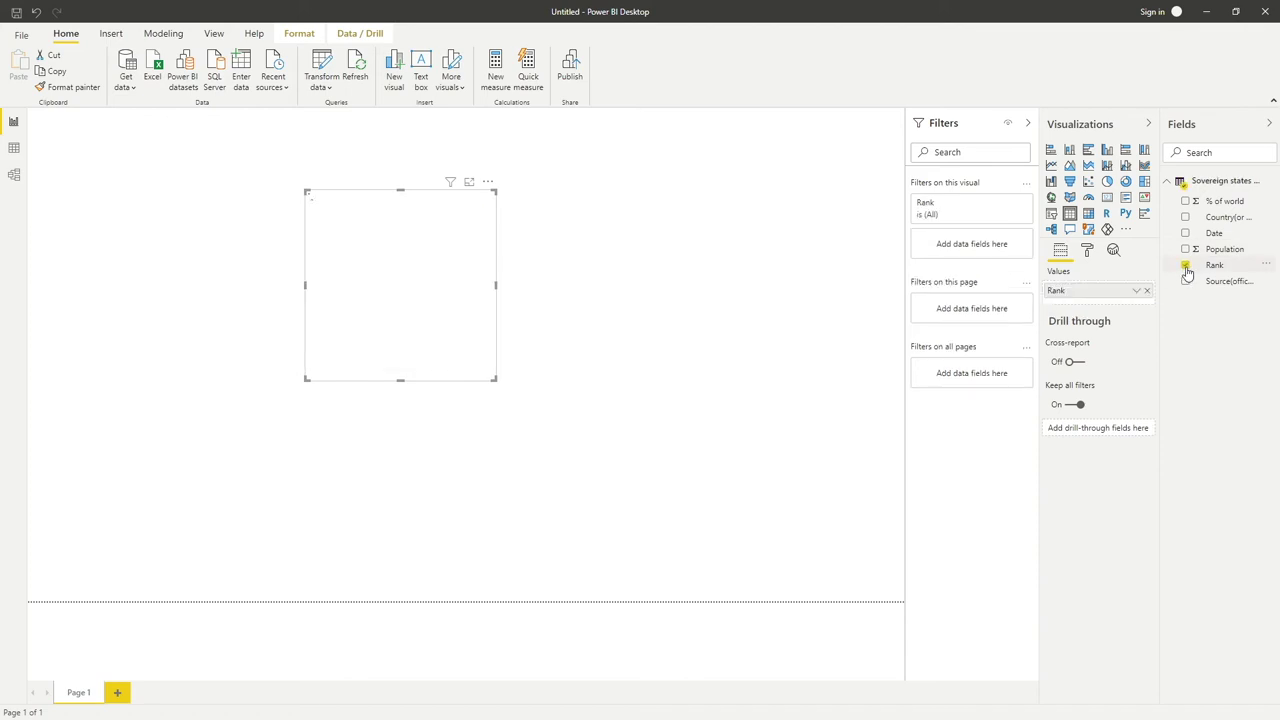
click(1185, 217)
click(1186, 249)
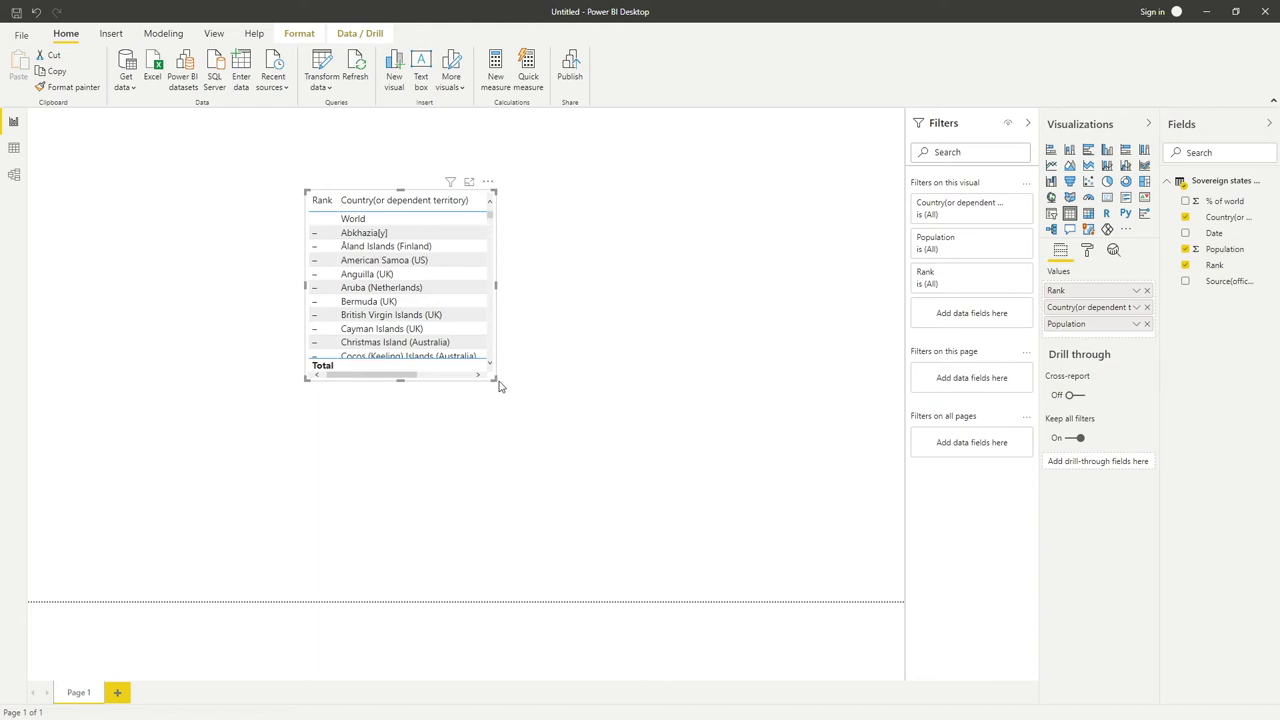
drag(495, 379, 715, 520)
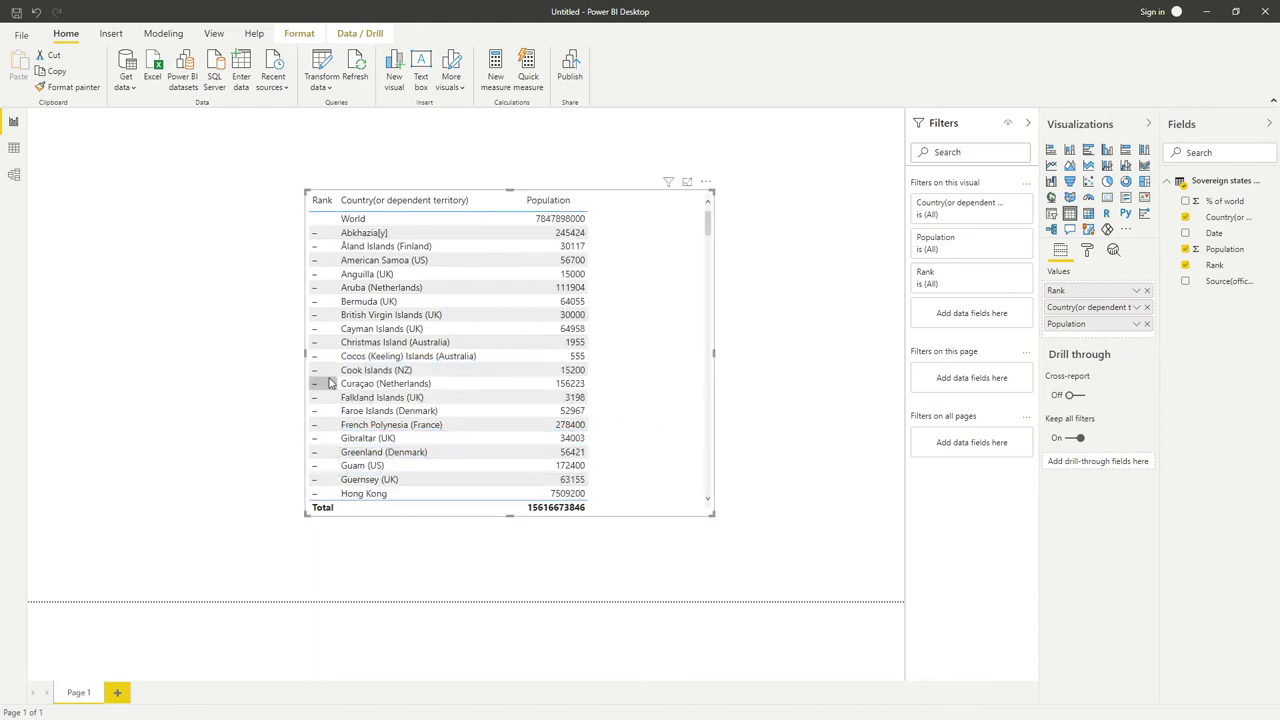
drag(305, 356, 166, 357)
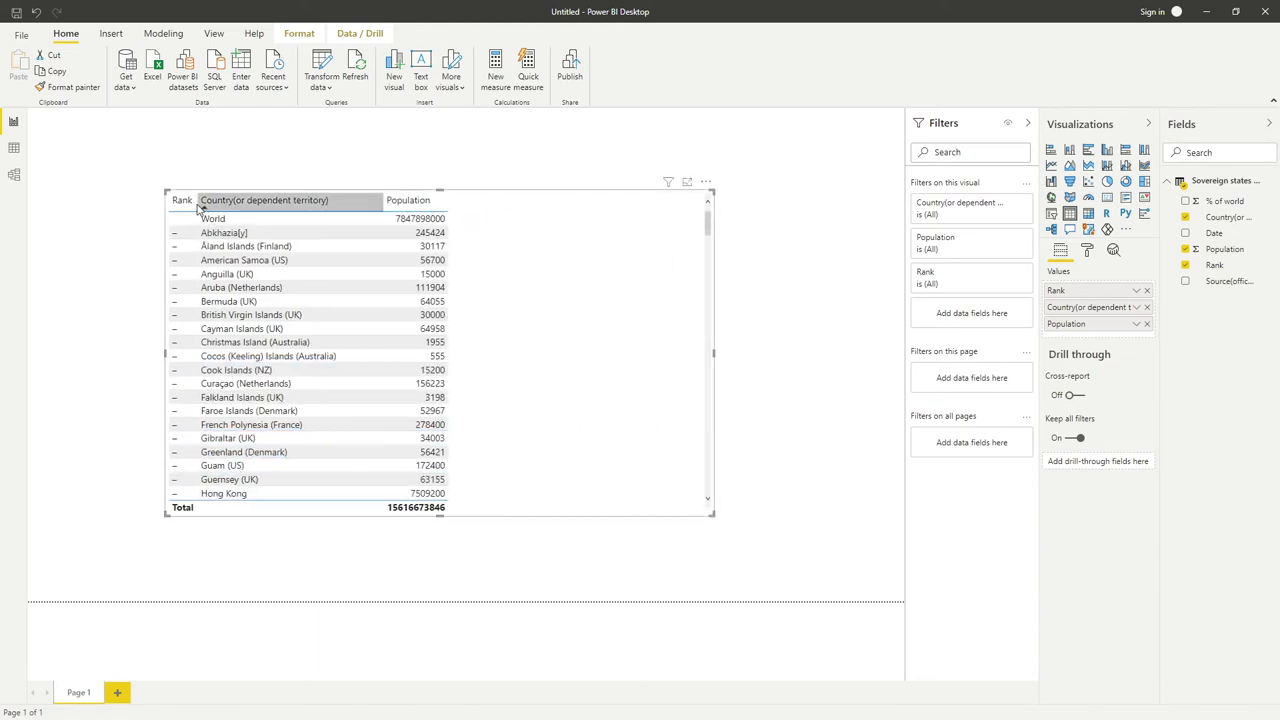
- Sort the table by Rank descending and move it to the page's left side
scroll(193, 360, down, 15)
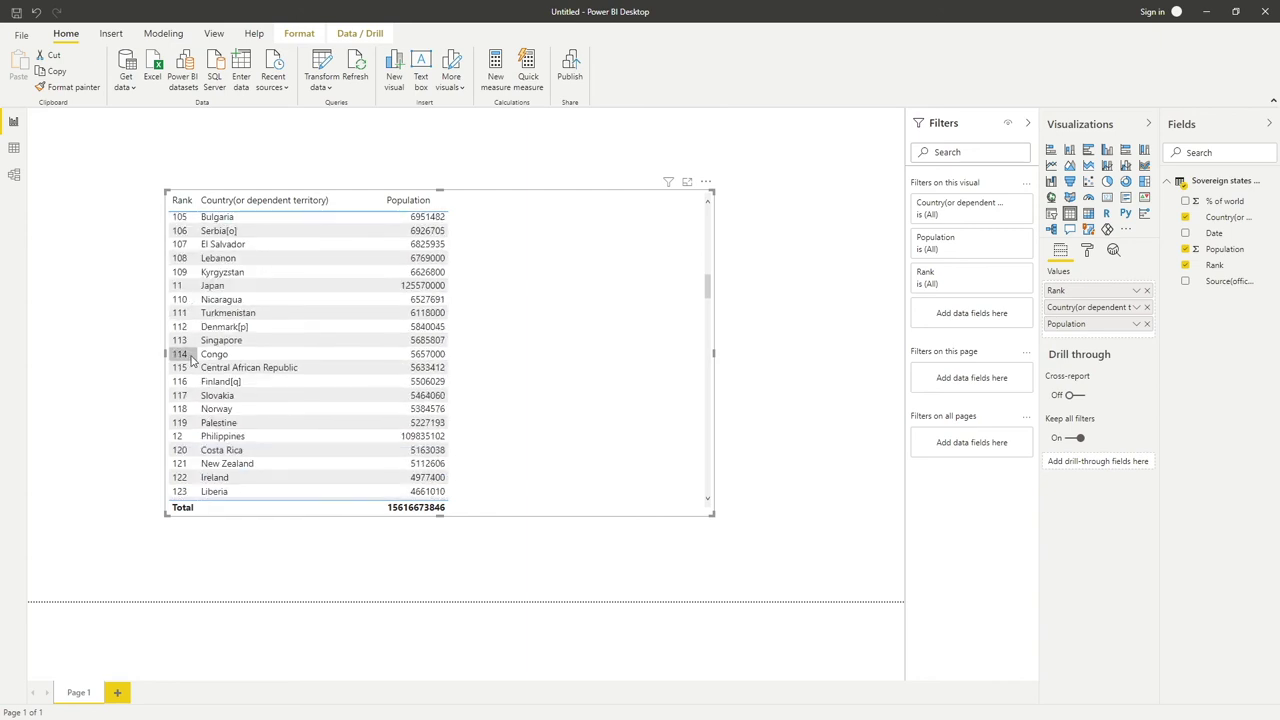
scroll(193, 360, up, 15)
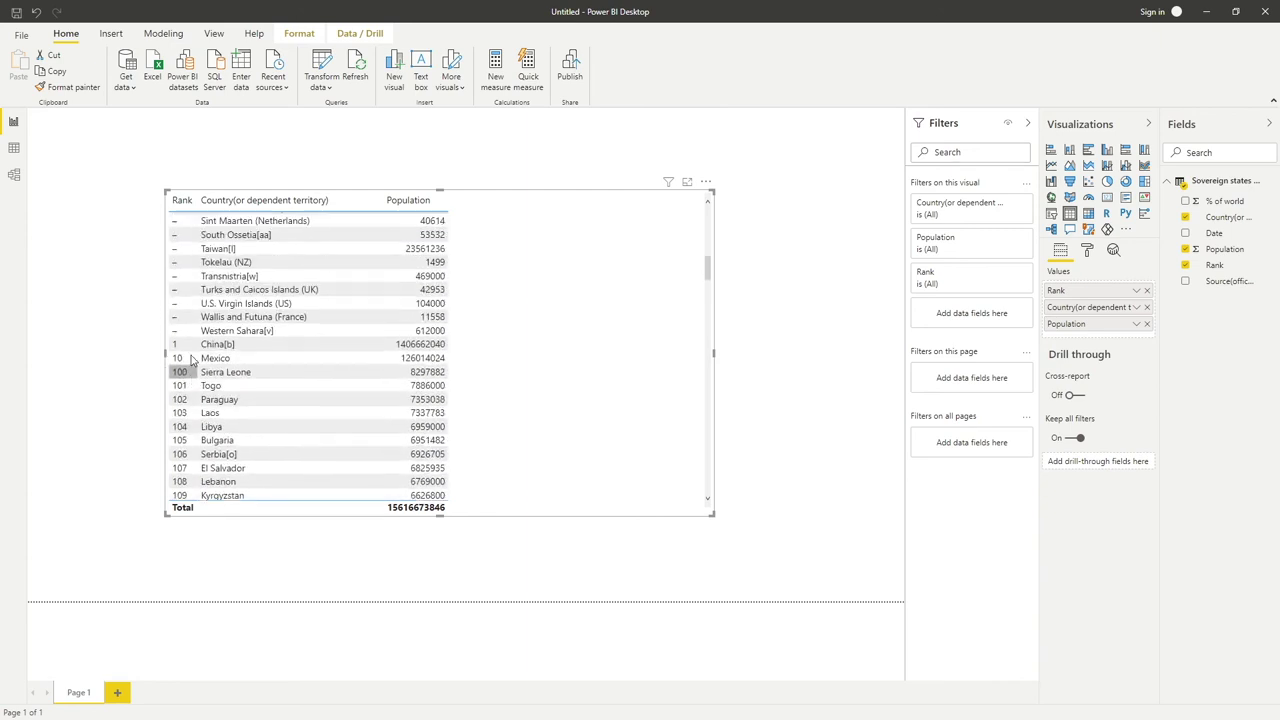
click(181, 202)
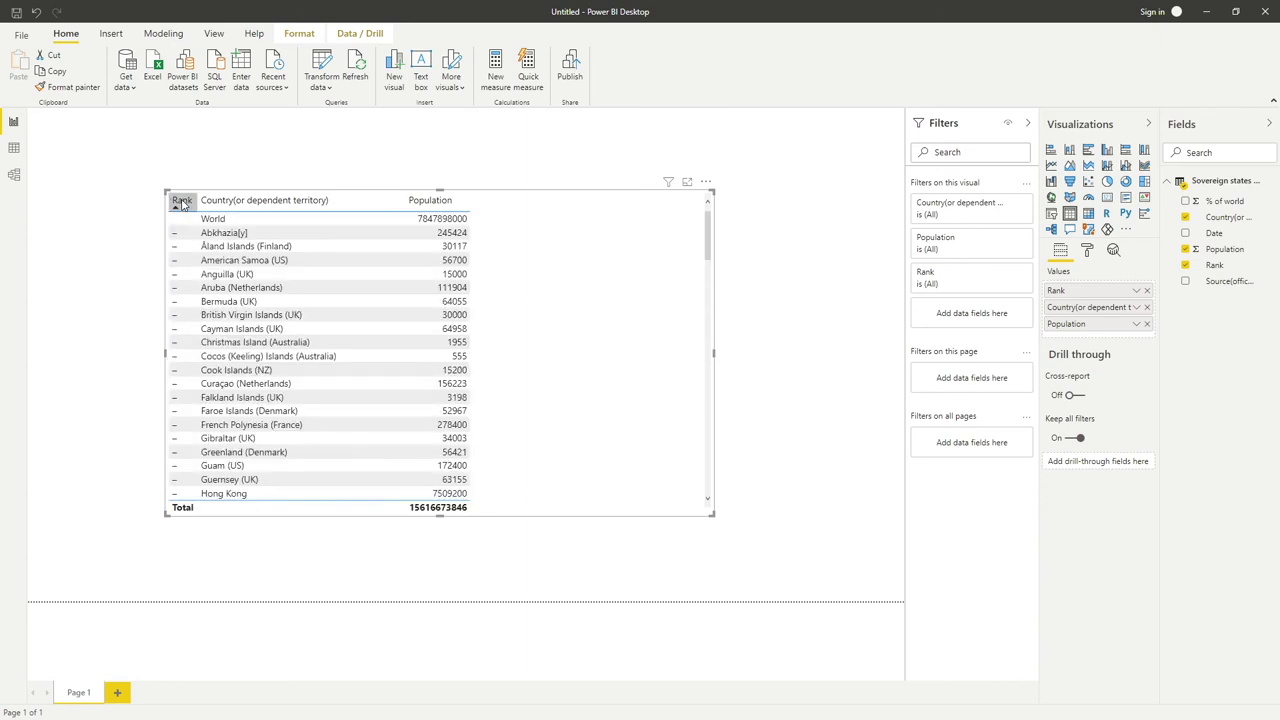
click(181, 203)
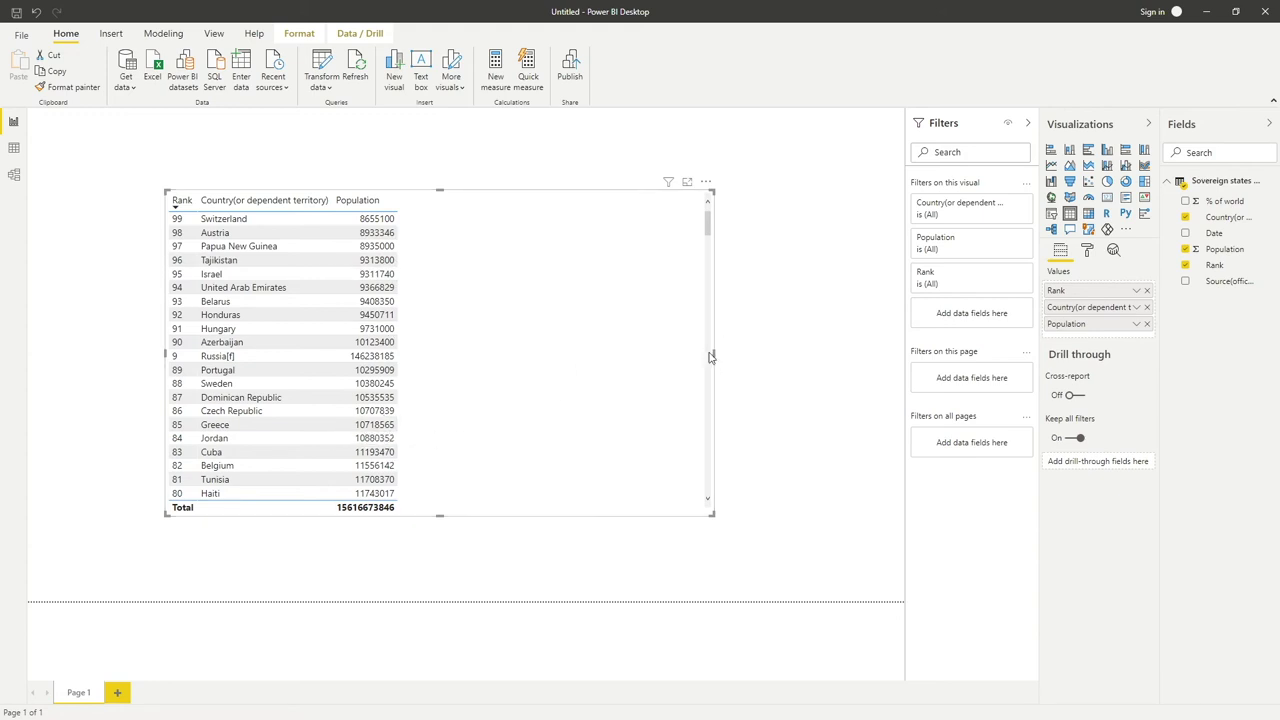
drag(710, 357, 334, 403)
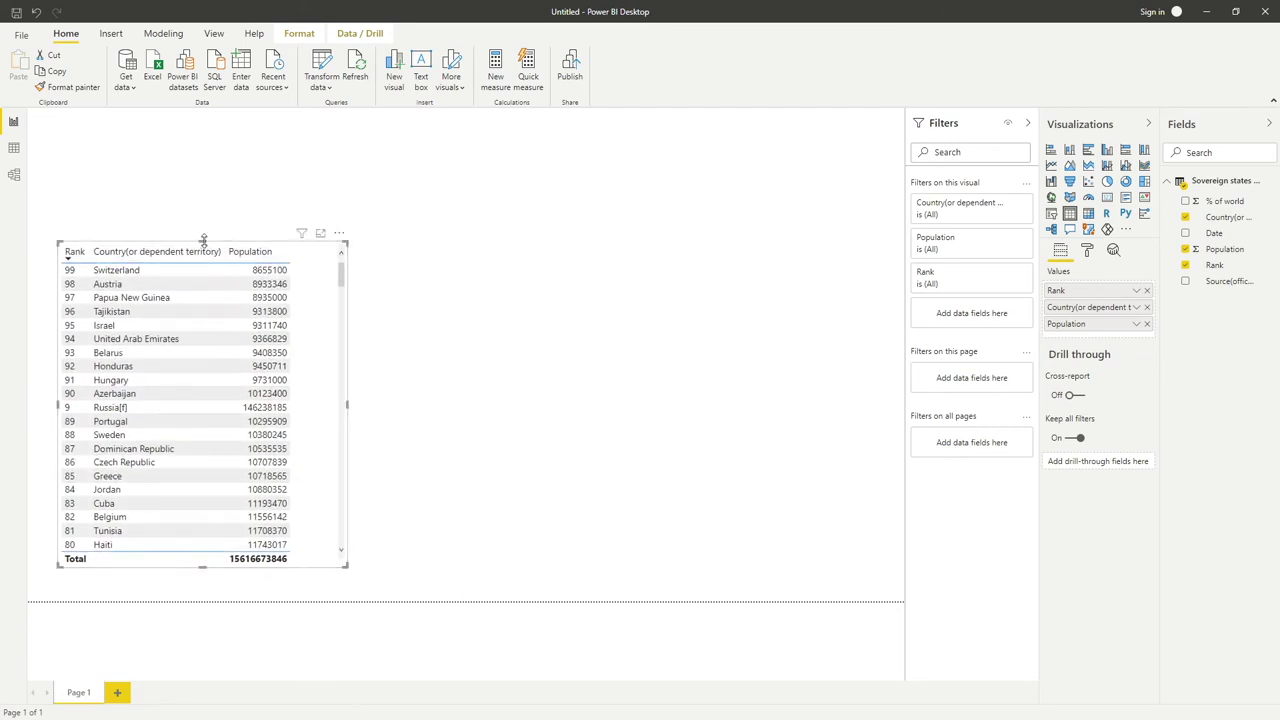
drag(203, 240, 197, 277)
click(475, 197)
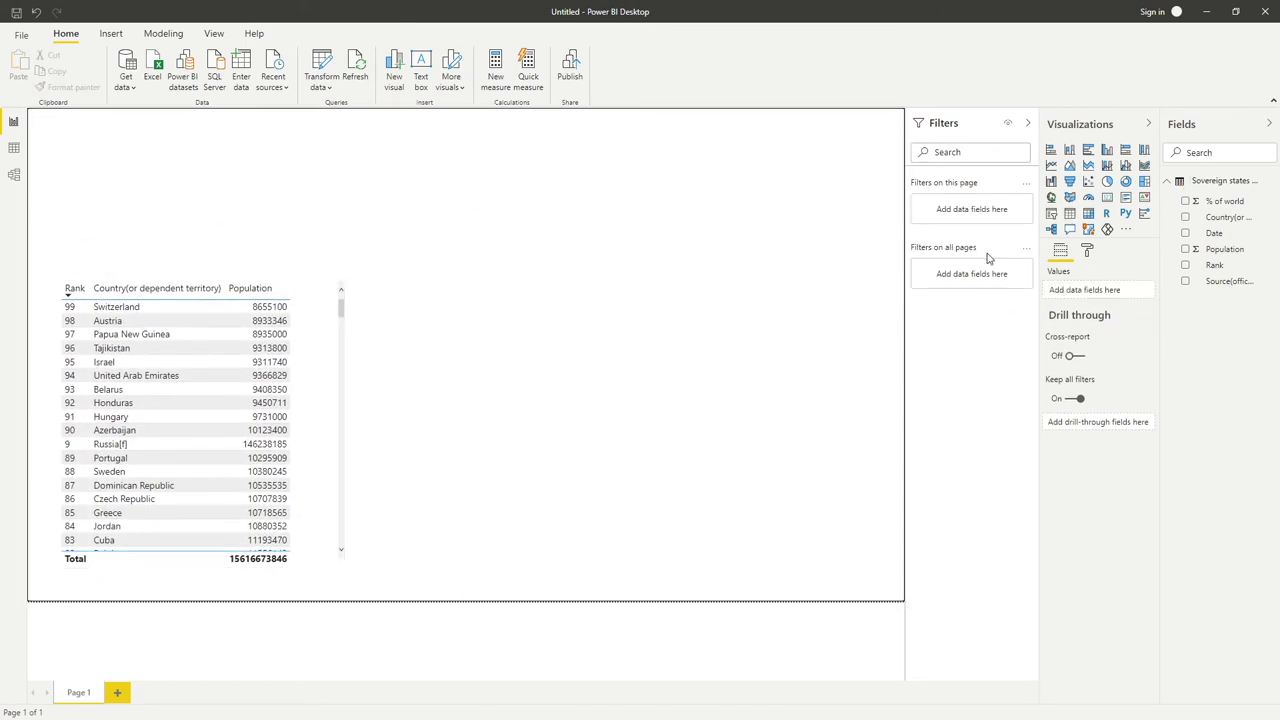
- Add a slicer on the Country field and shrink it above the table
click(1051, 213)
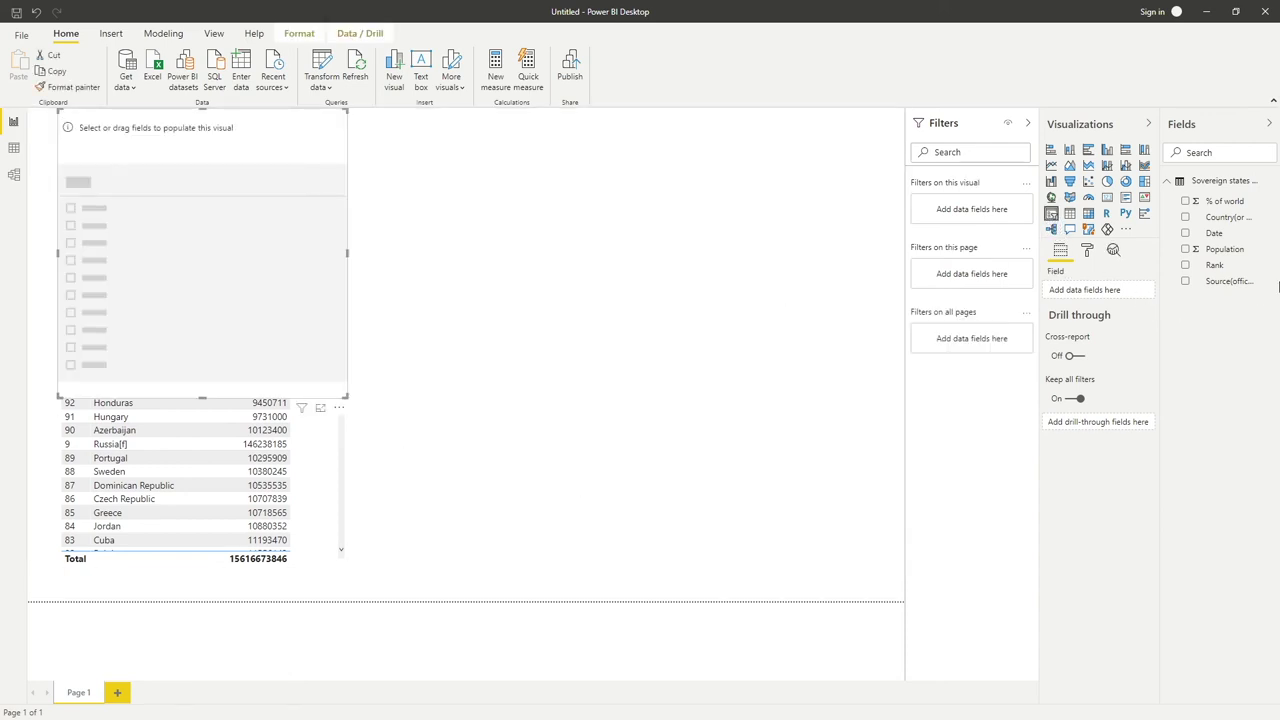
drag(1238, 220, 1103, 296)
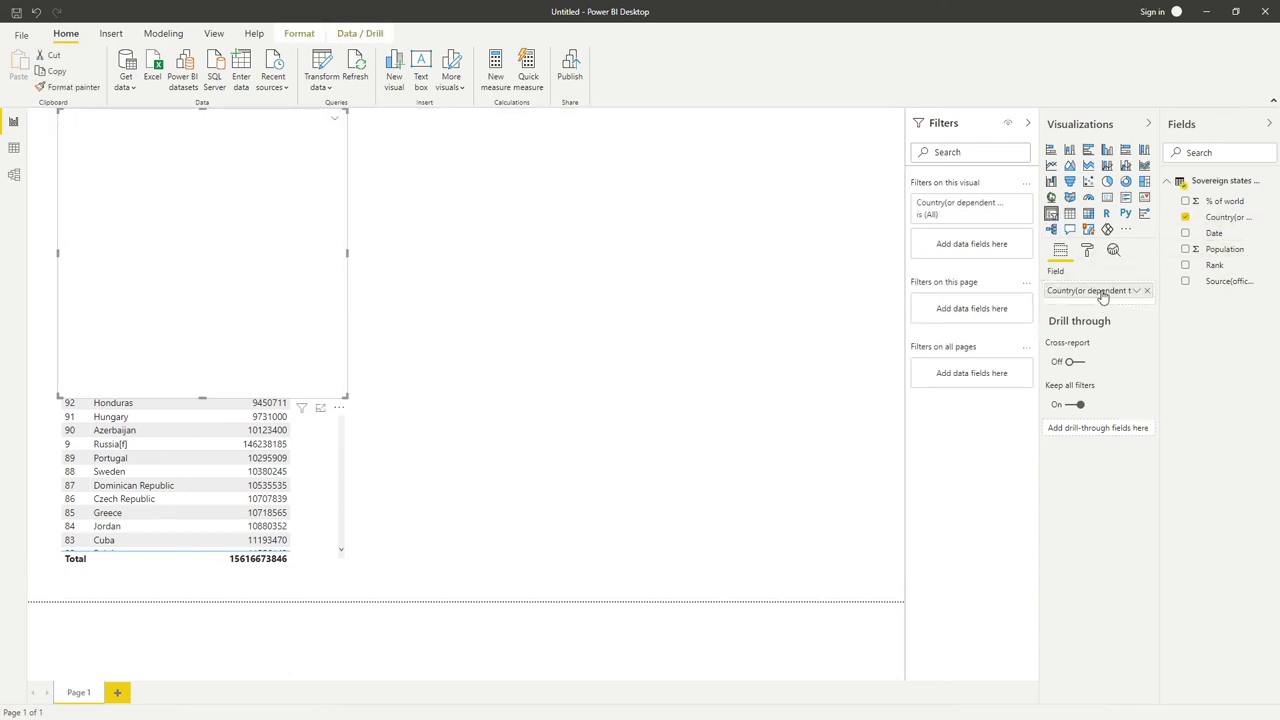
drag(344, 397, 322, 241)
- Filter the table by slicer to United Kingdom, then United States, then Turks and Caicos Islands (UK)
scroll(205, 206, down, 20)
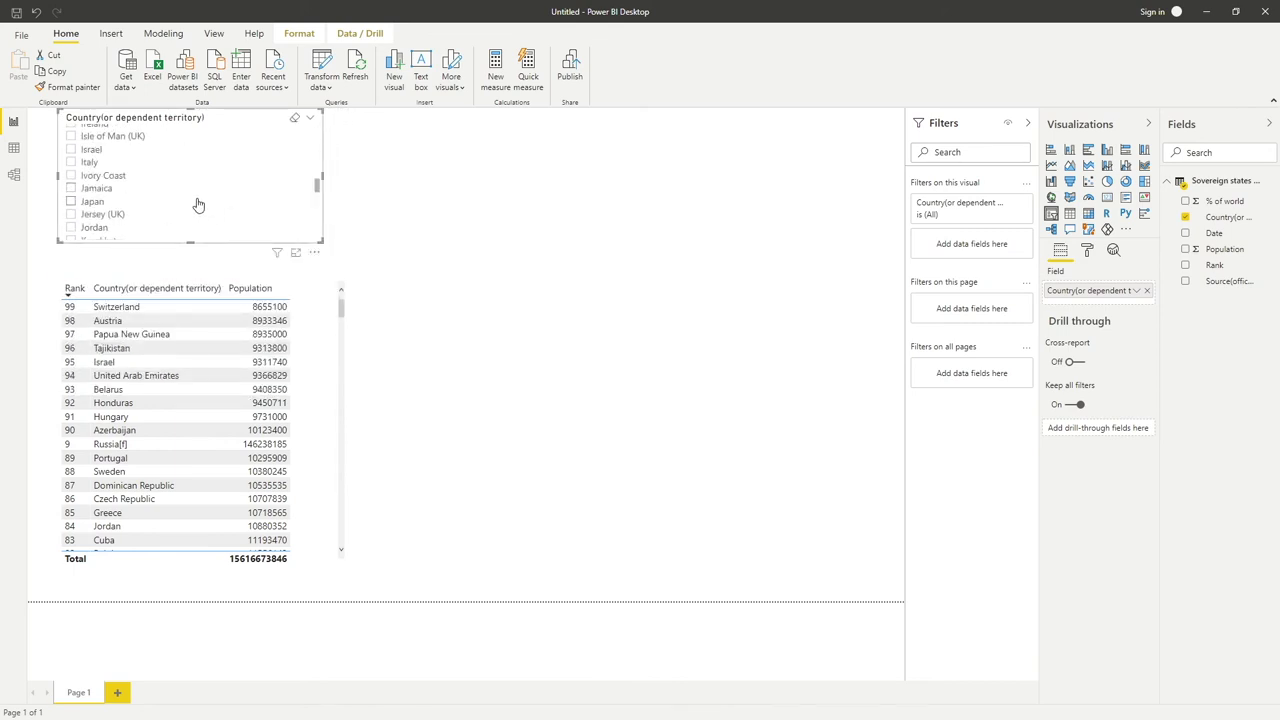
scroll(216, 205, up, 2)
scroll(217, 206, down, 13)
scroll(218, 207, down, 20)
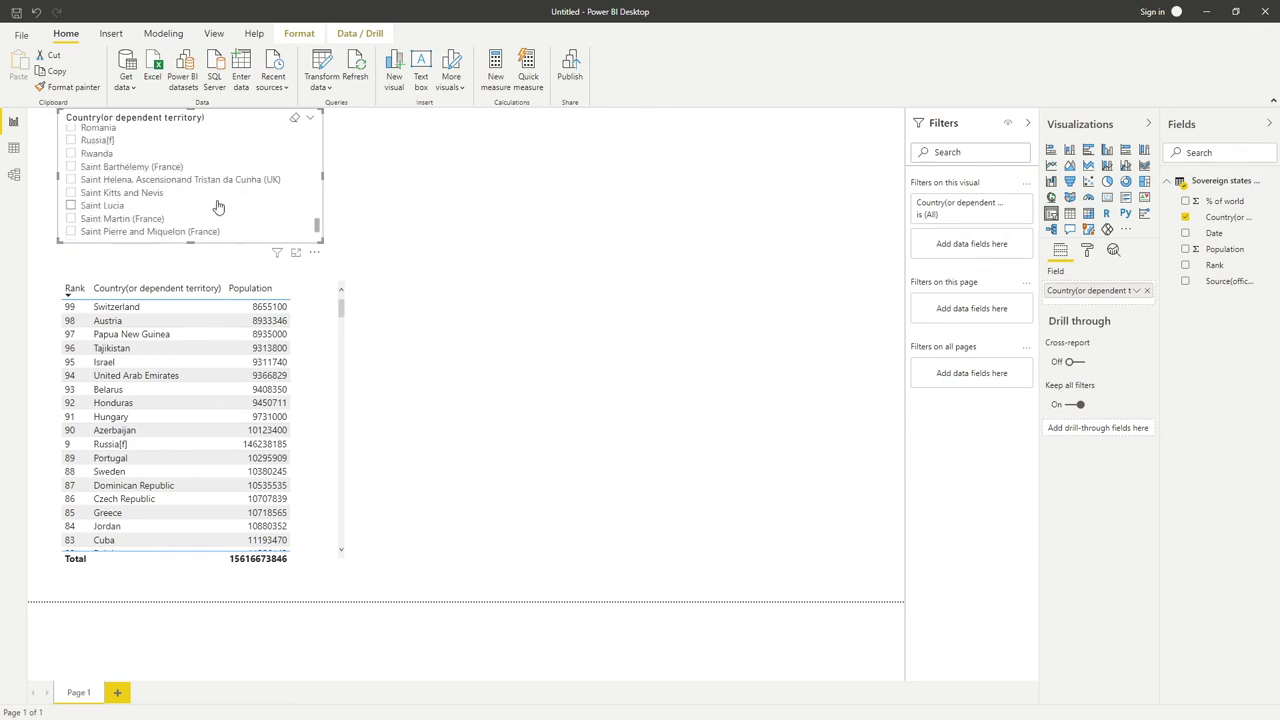
scroll(210, 205, up, 2)
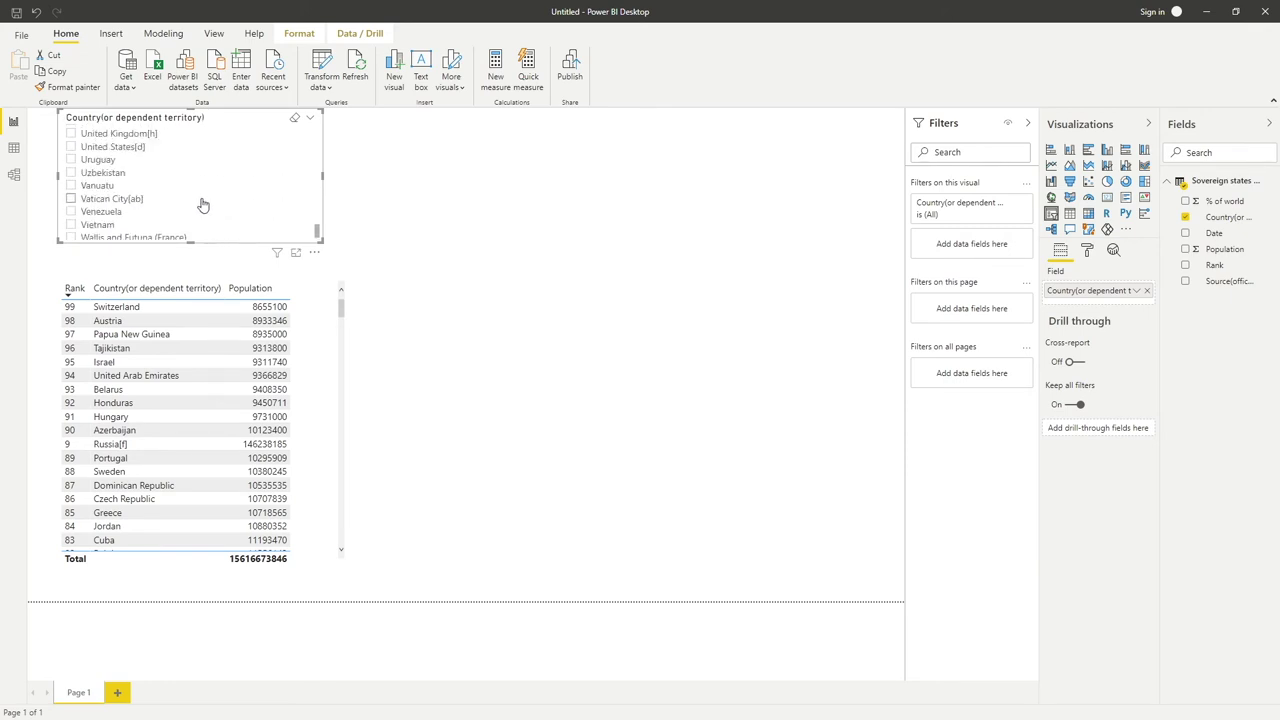
scroll(203, 205, up, 2)
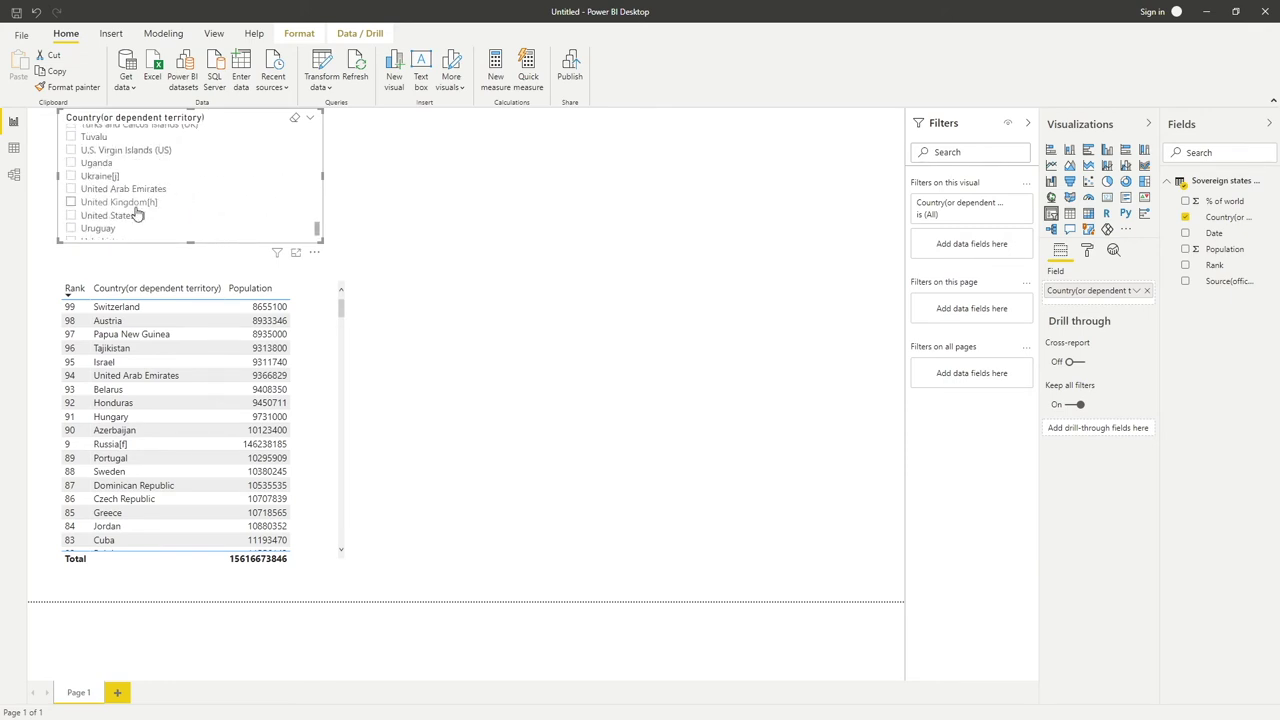
click(71, 202)
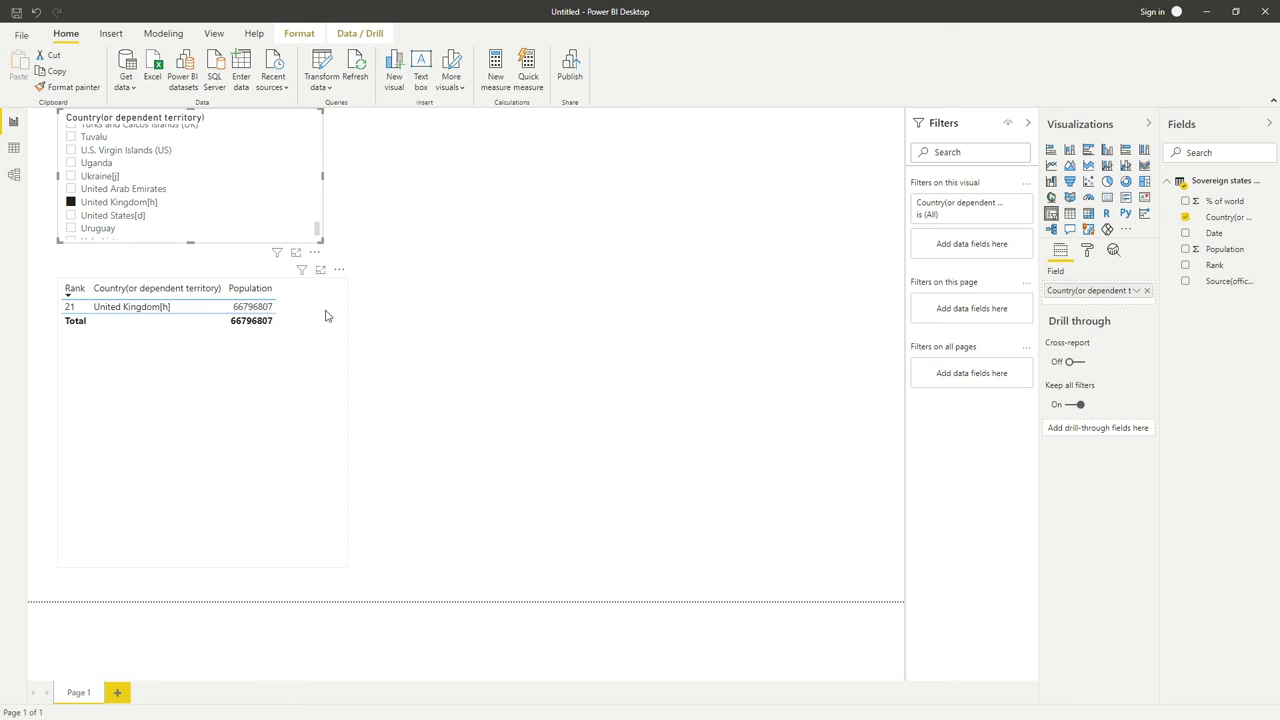
click(71, 215)
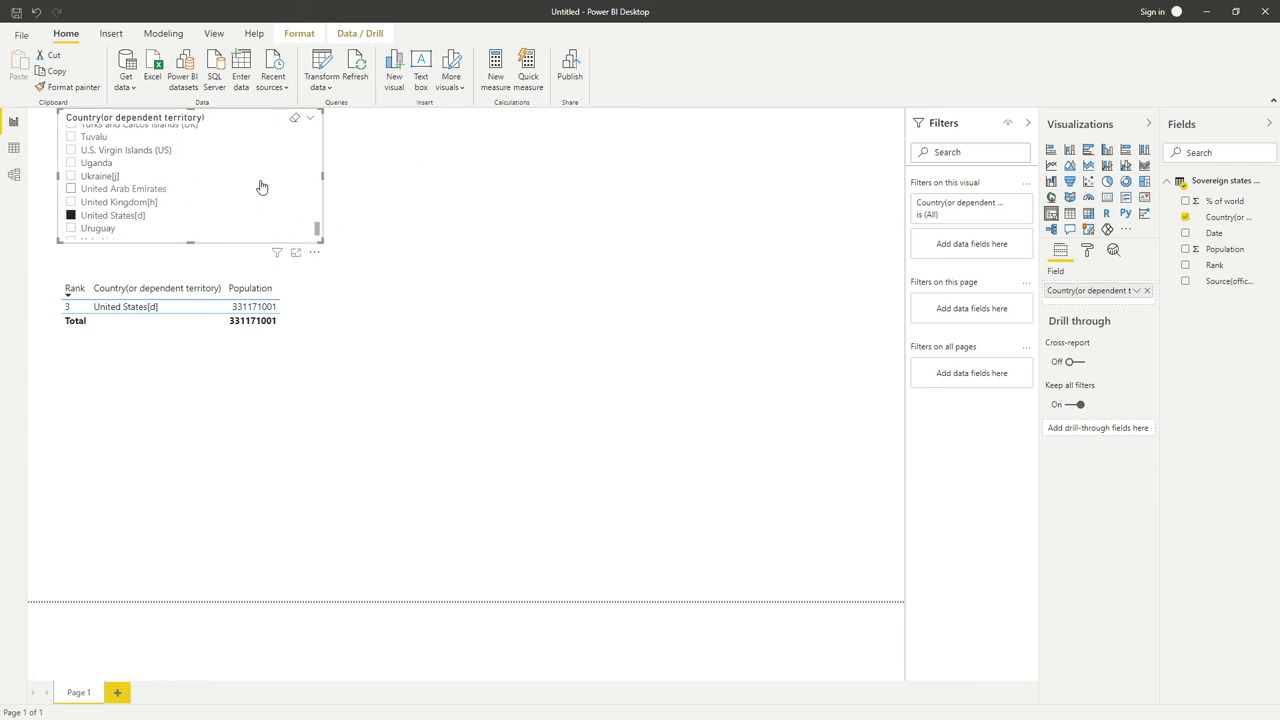
click(267, 128)
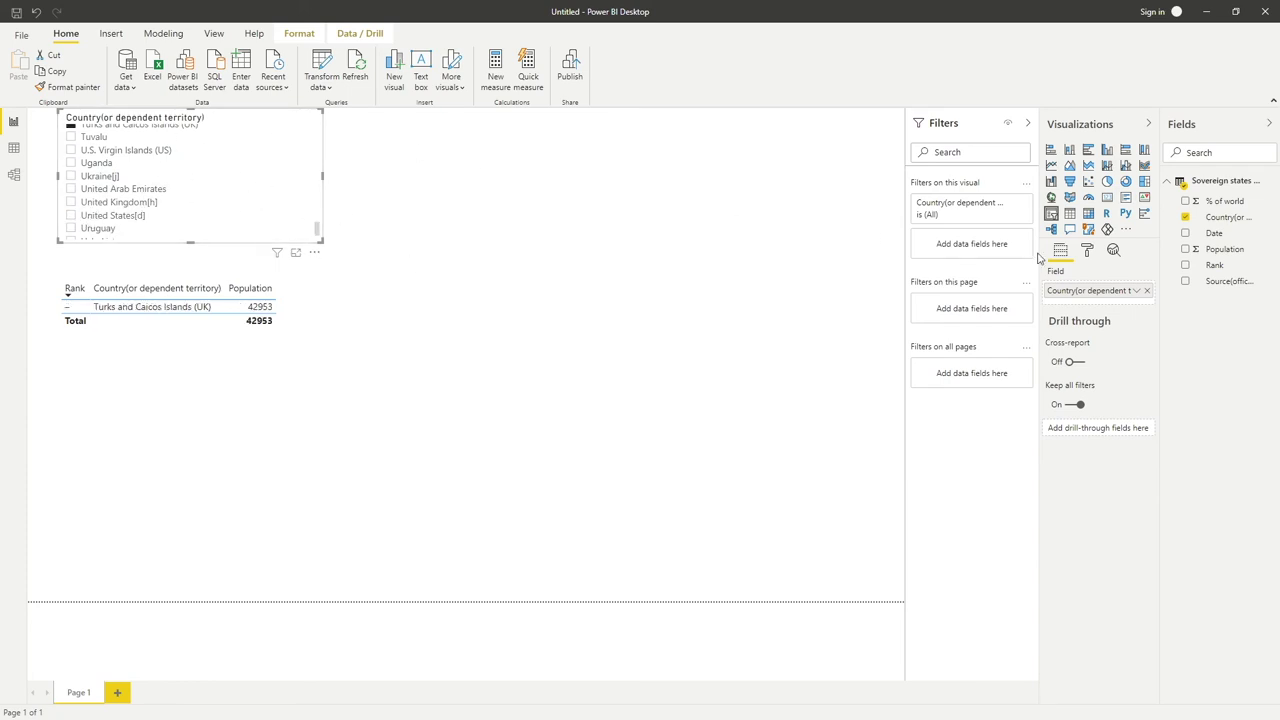
- Turn off Multi-select with CTRL in the slicer's Selection controls and test it
click(1088, 251)
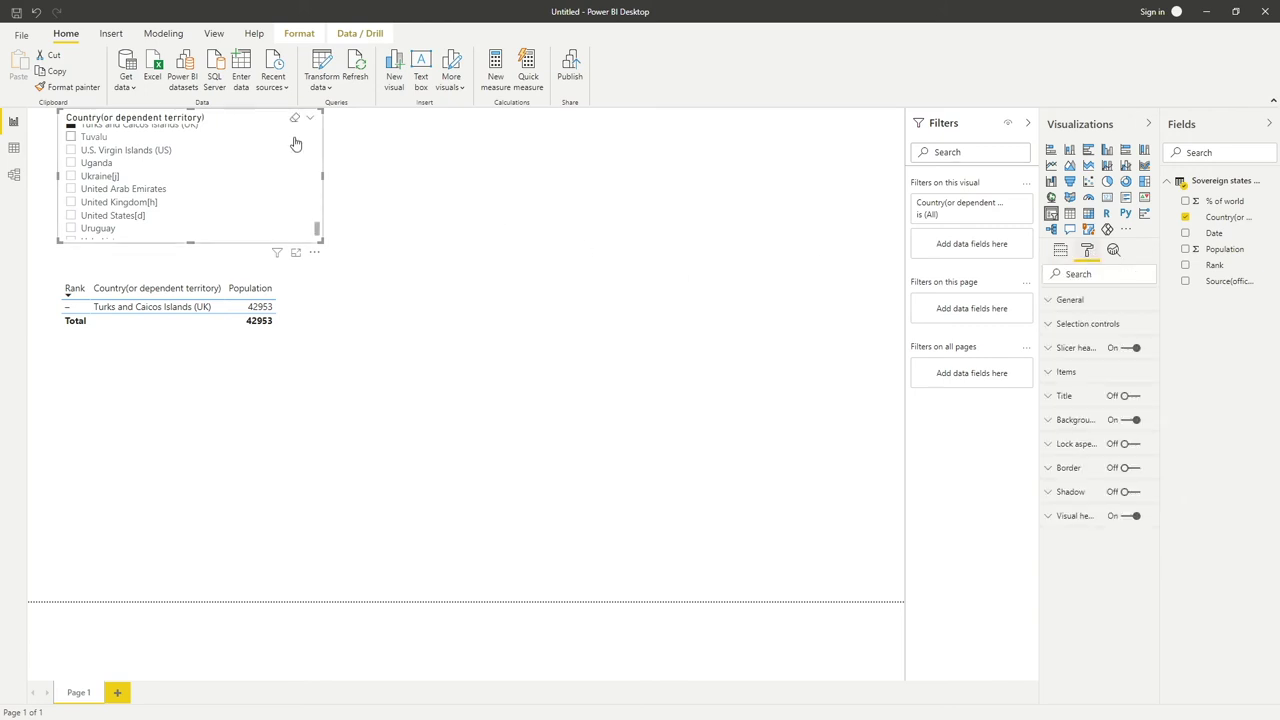
click(1073, 326)
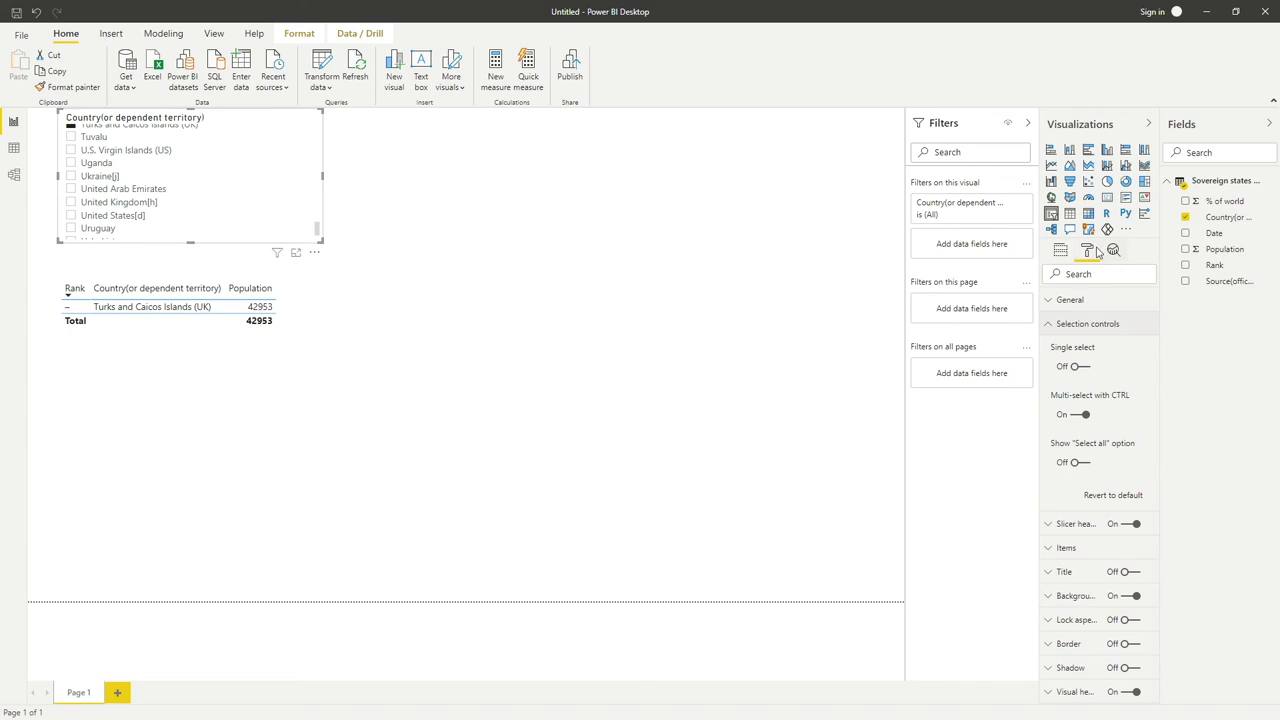
click(1084, 416)
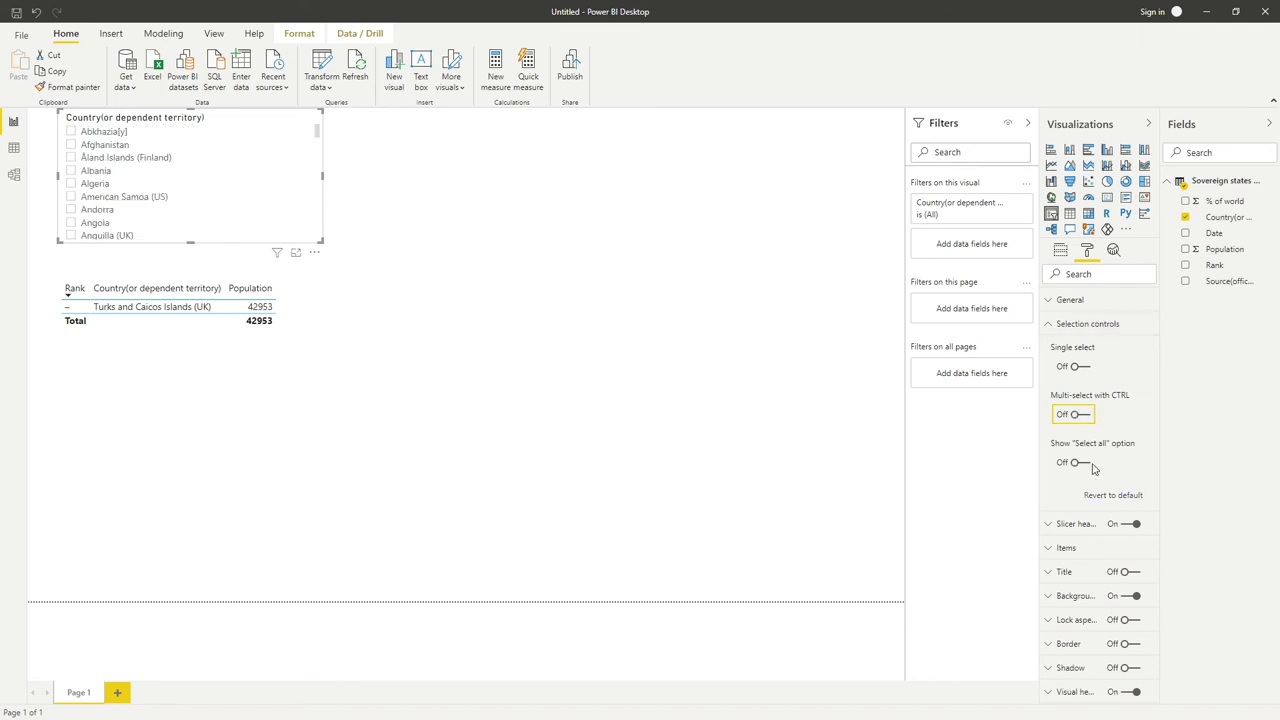
click(71, 209)
click(72, 222)
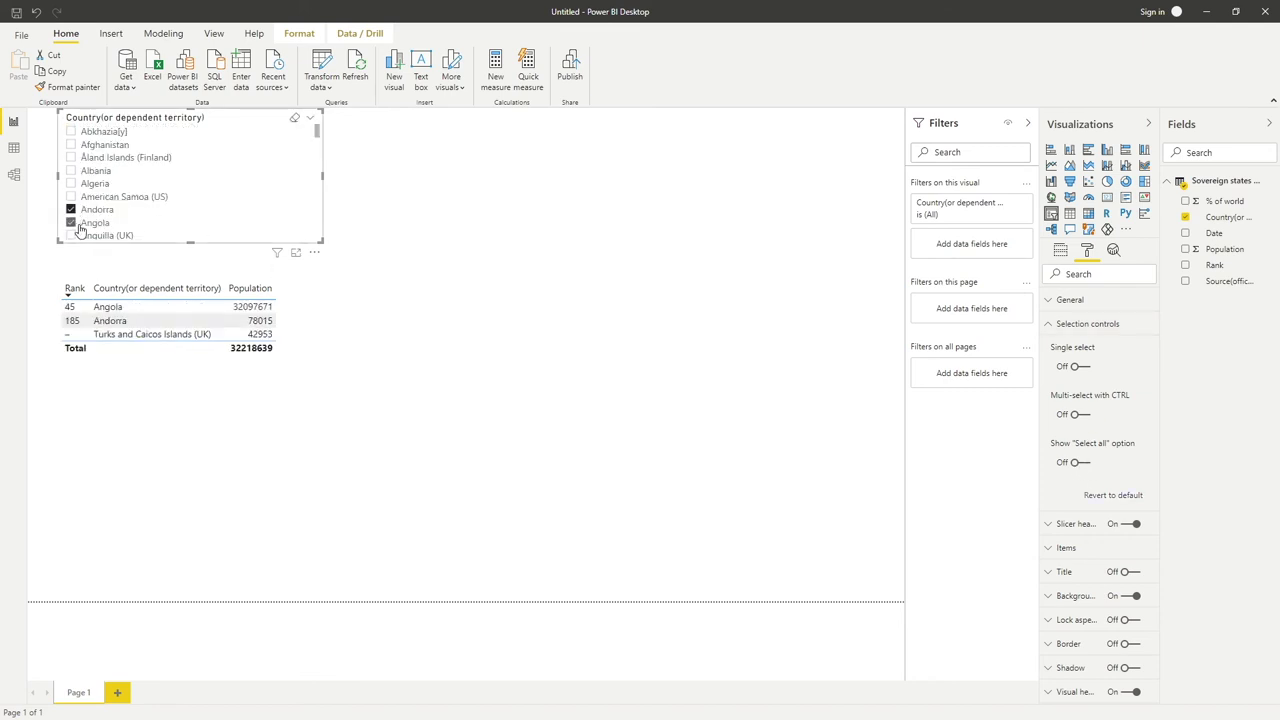
click(75, 222)
- Tick United Kingdom and United States in the slicer and untick Turks and Caicos Islands
scroll(120, 218, down, 20)
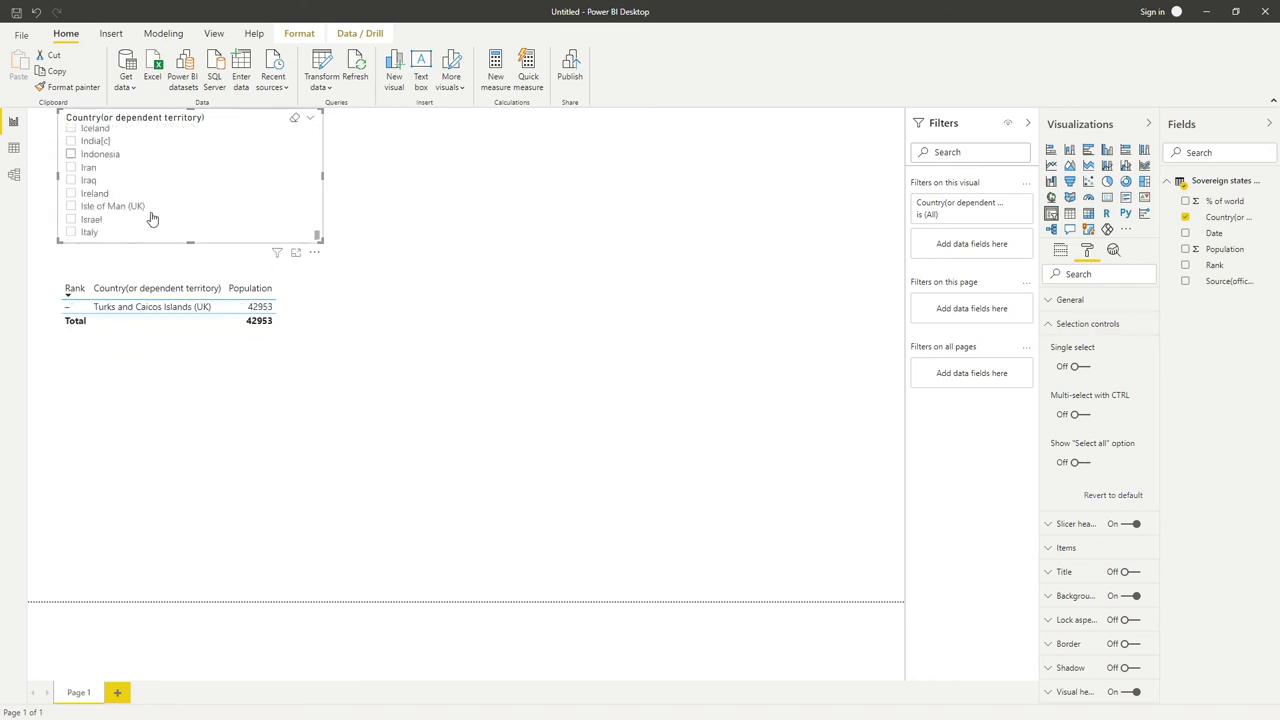
scroll(152, 217, down, 20)
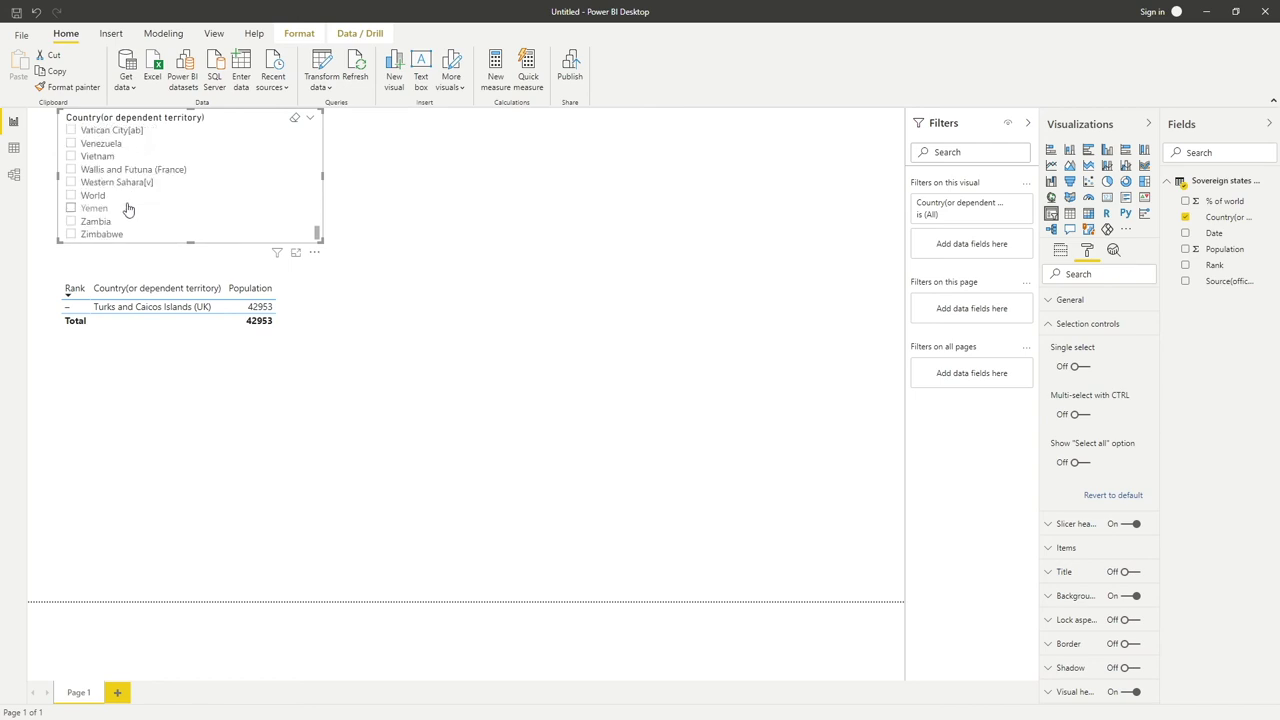
scroll(127, 209, up, 3)
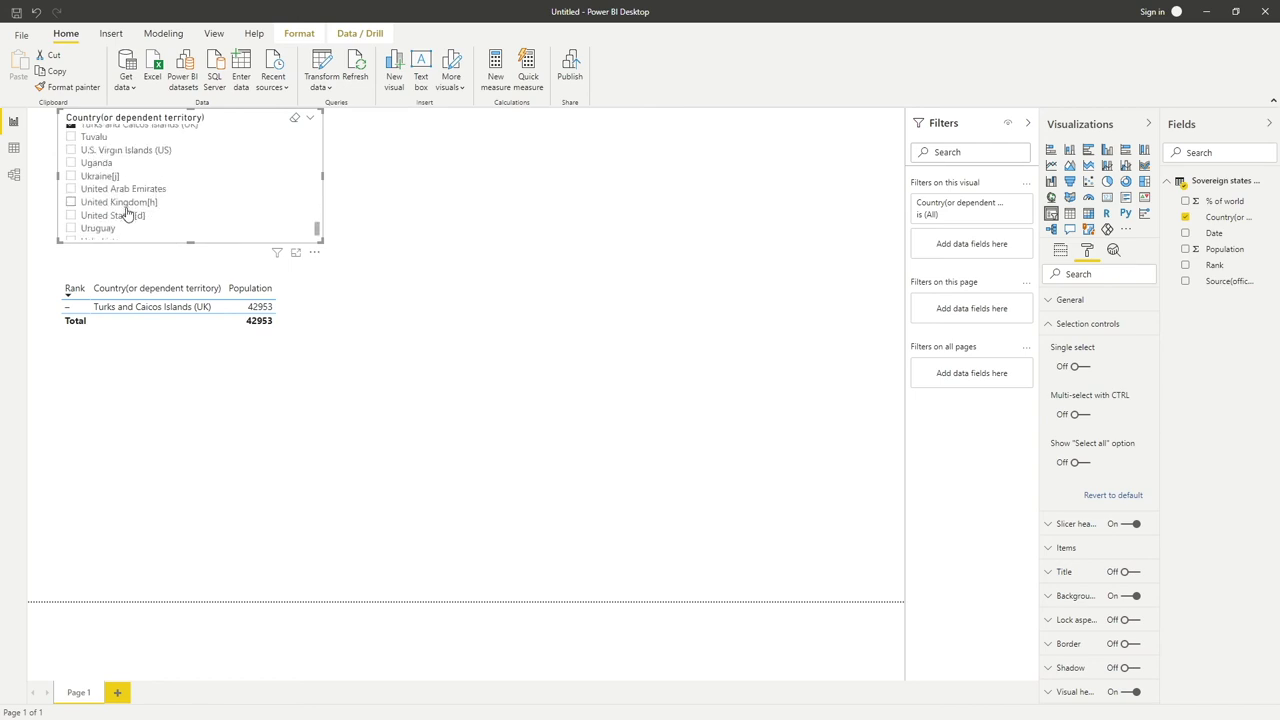
click(71, 203)
click(71, 216)
scroll(176, 214, up, 10)
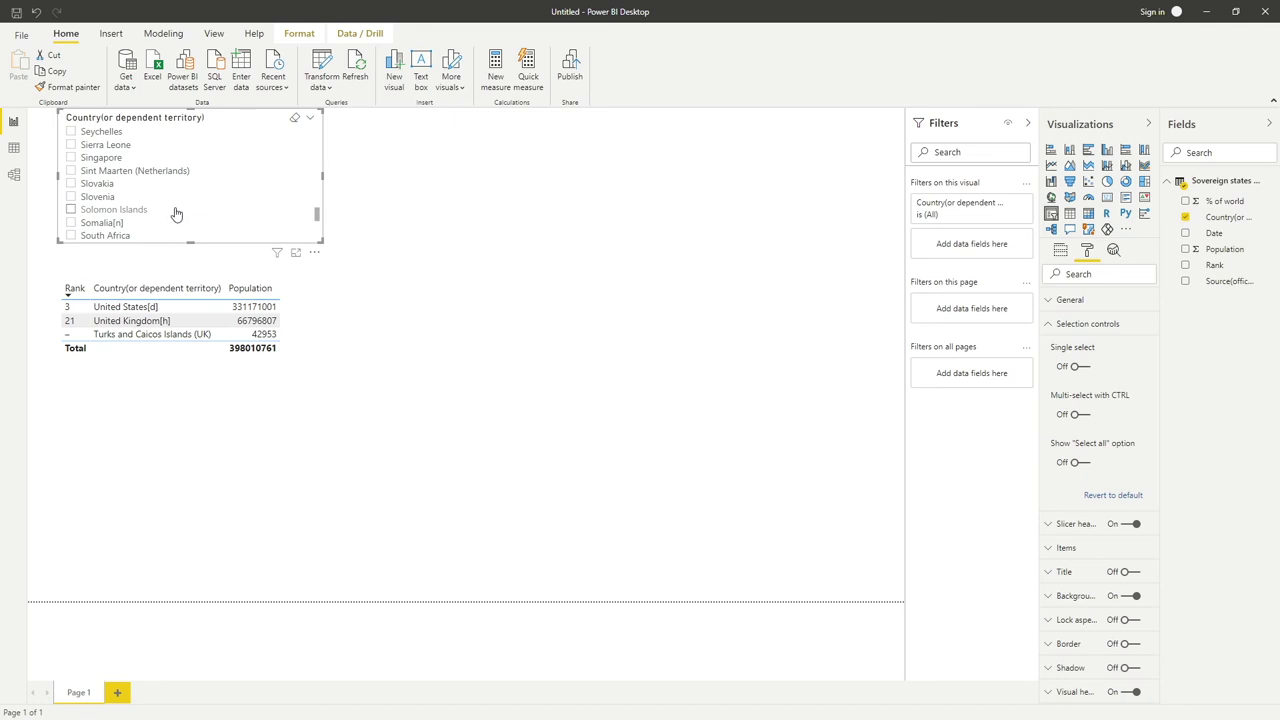
scroll(176, 214, down, 9)
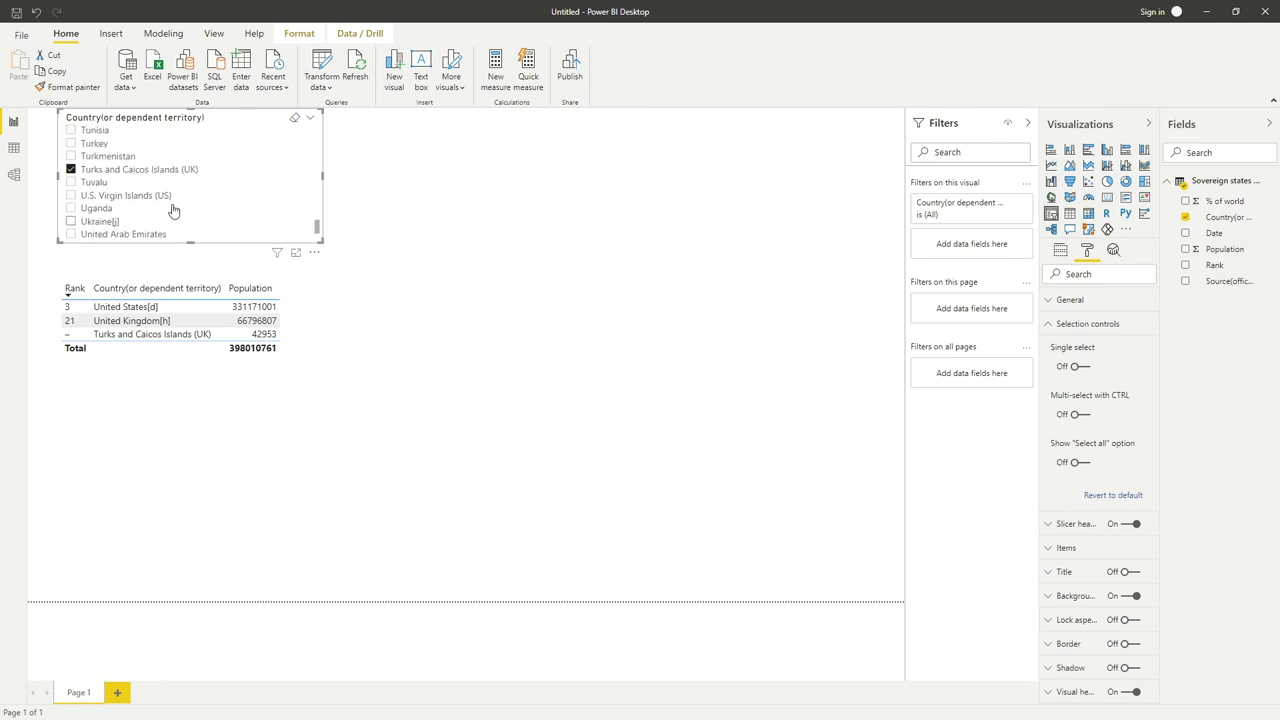
scroll(99, 202, up, 1)
click(71, 193)
- Add India, Indonesia, Hong Kong and Greece to the slicer selection
scroll(127, 199, up, 9)
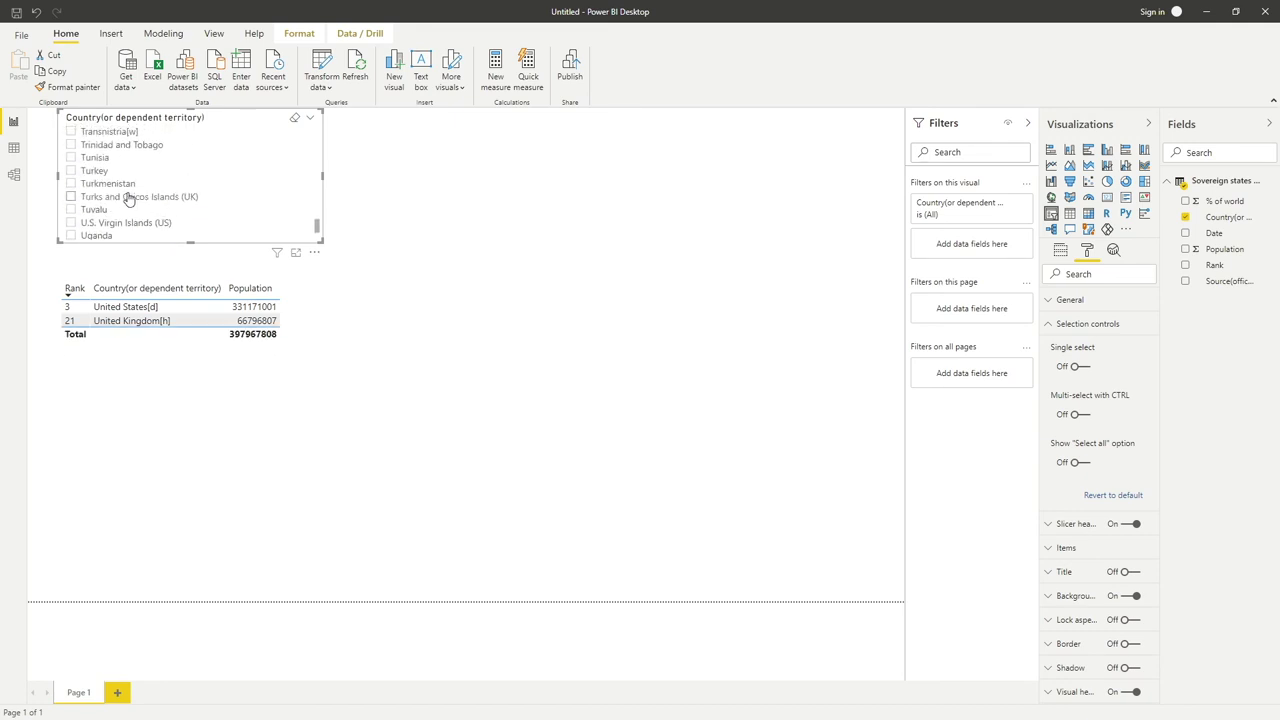
scroll(127, 199, up, 10)
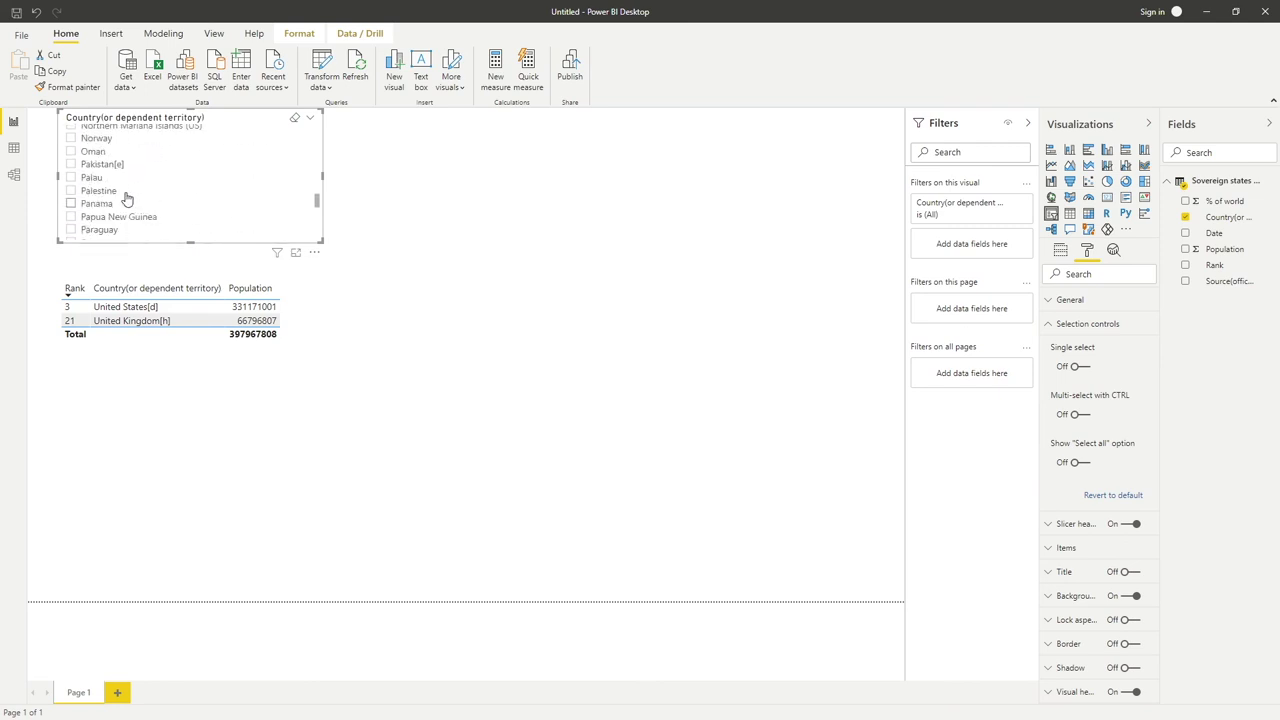
scroll(127, 199, up, 6)
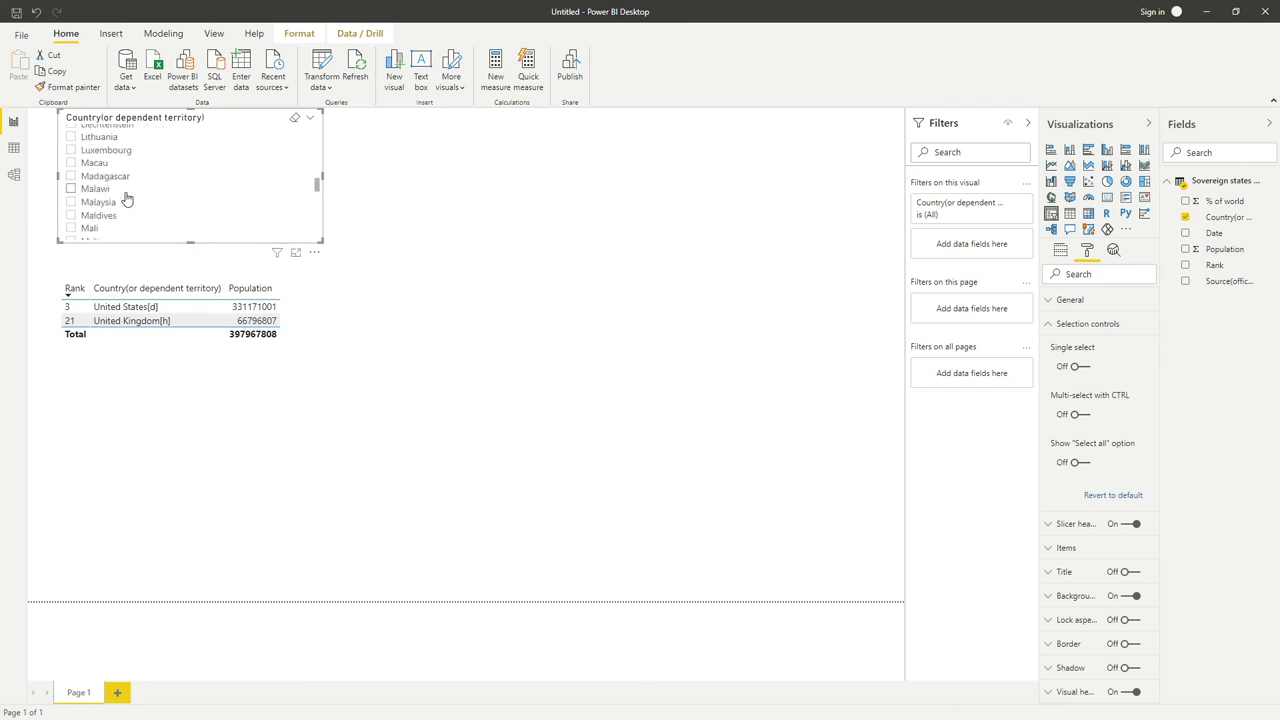
scroll(127, 199, up, 10)
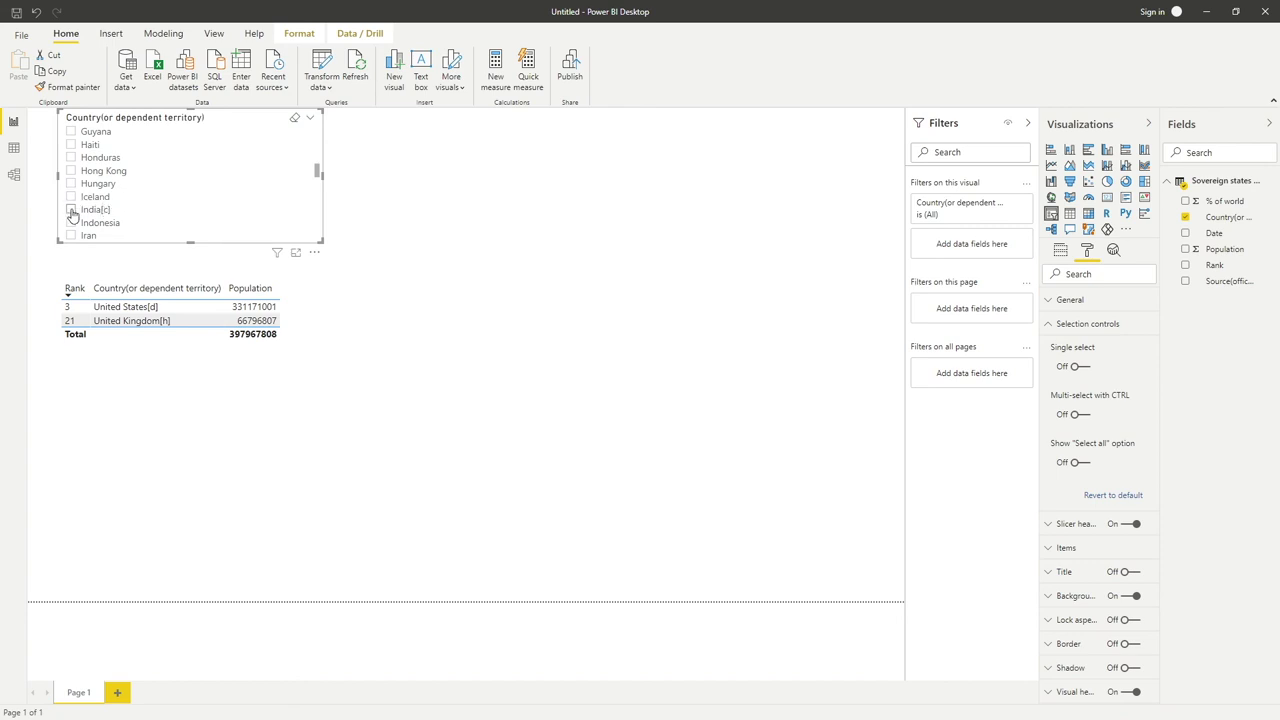
click(71, 210)
click(71, 223)
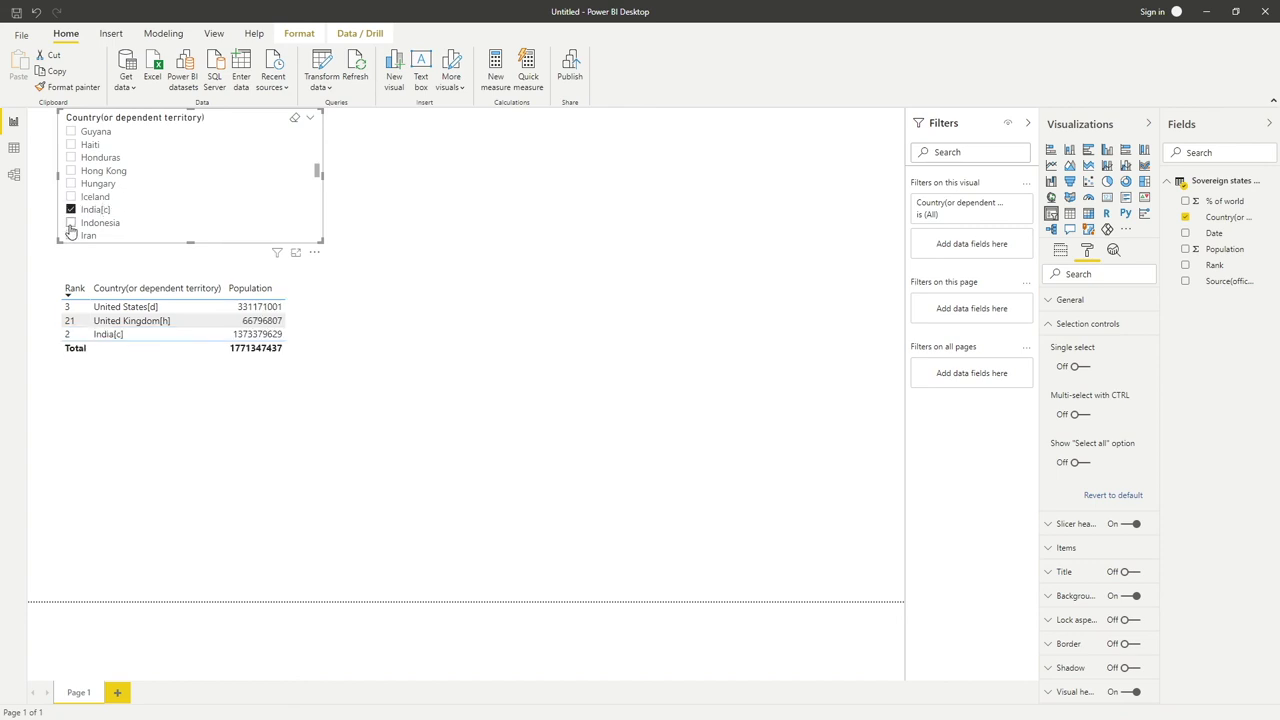
click(71, 171)
scroll(215, 197, up, 5)
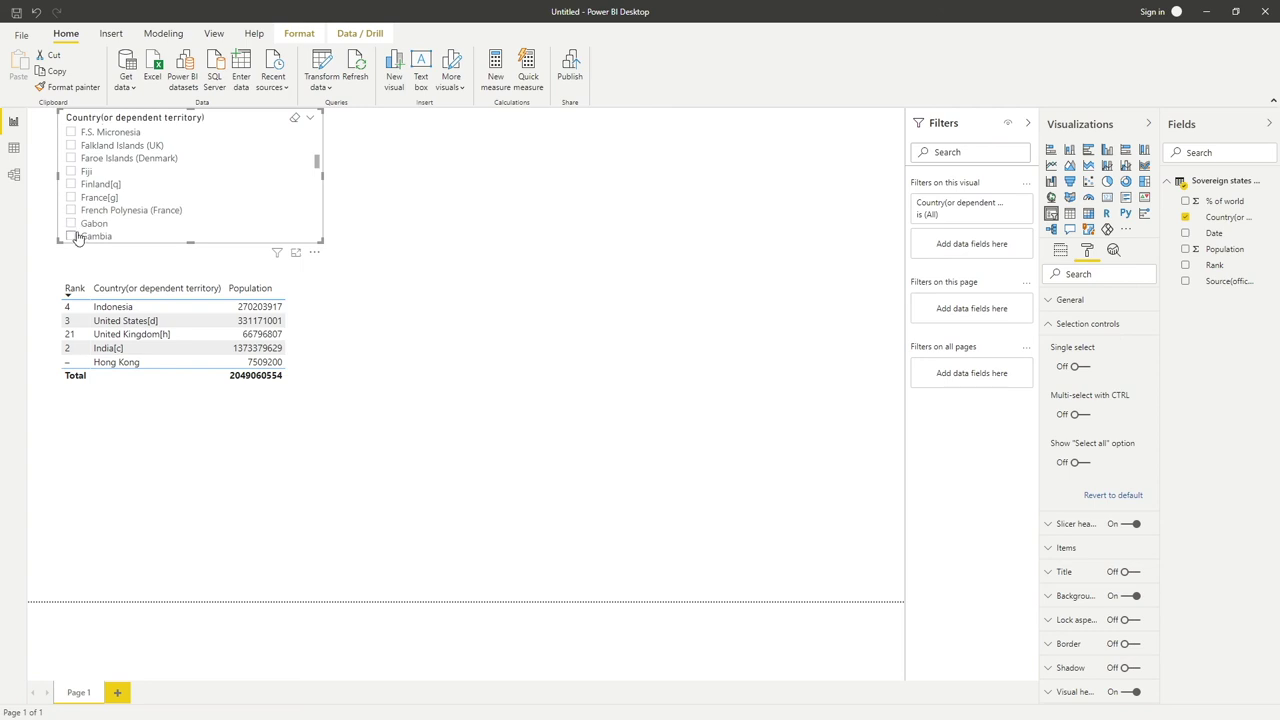
scroll(78, 238, down, 3)
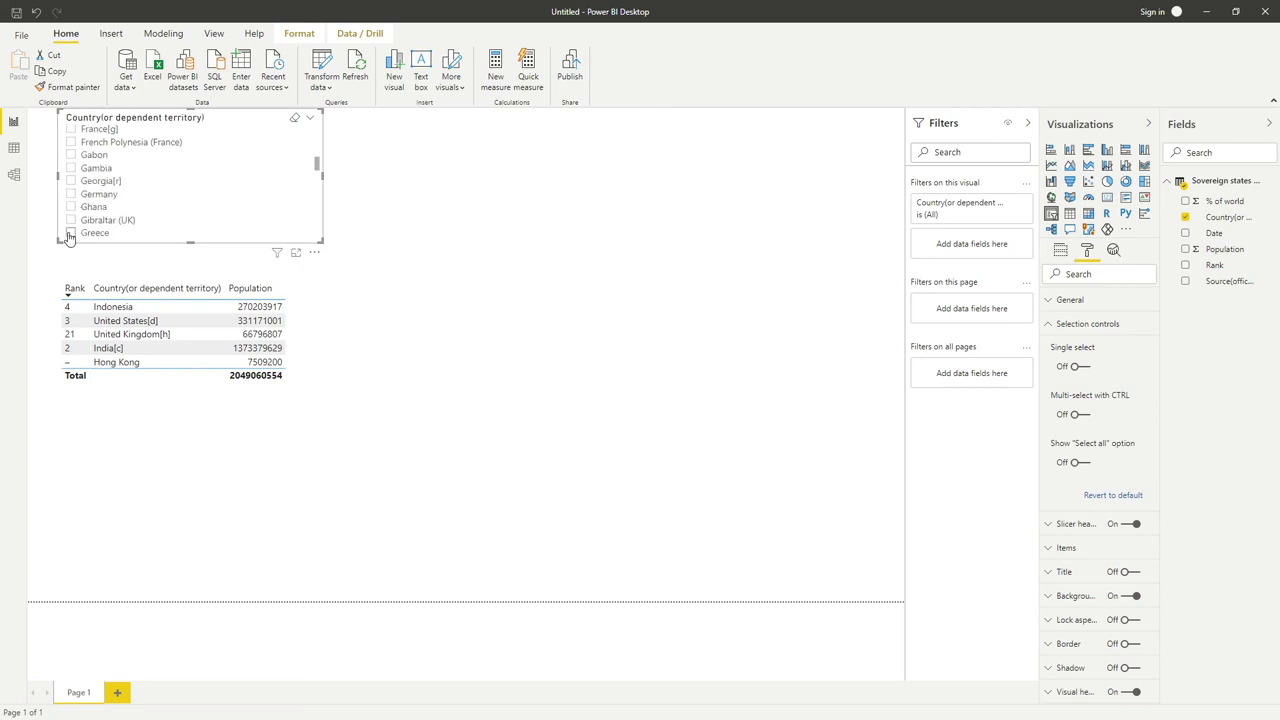
click(70, 233)
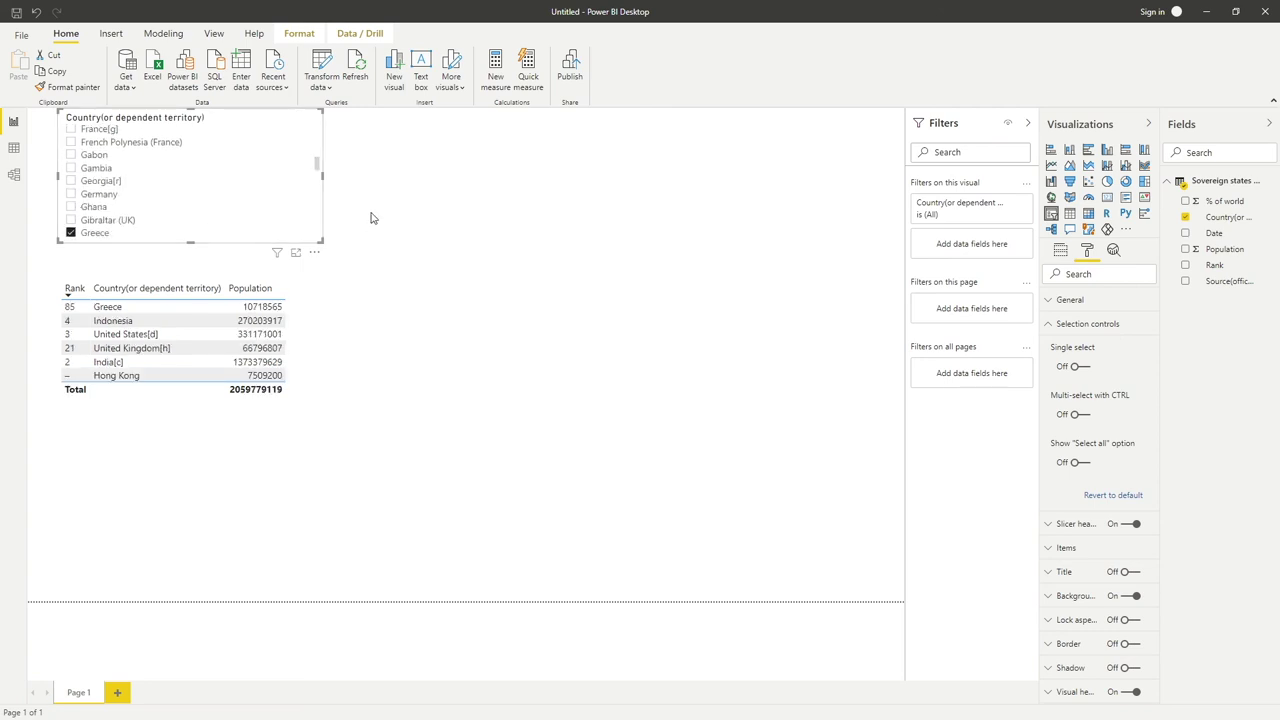
click(250, 451)
click(543, 417)
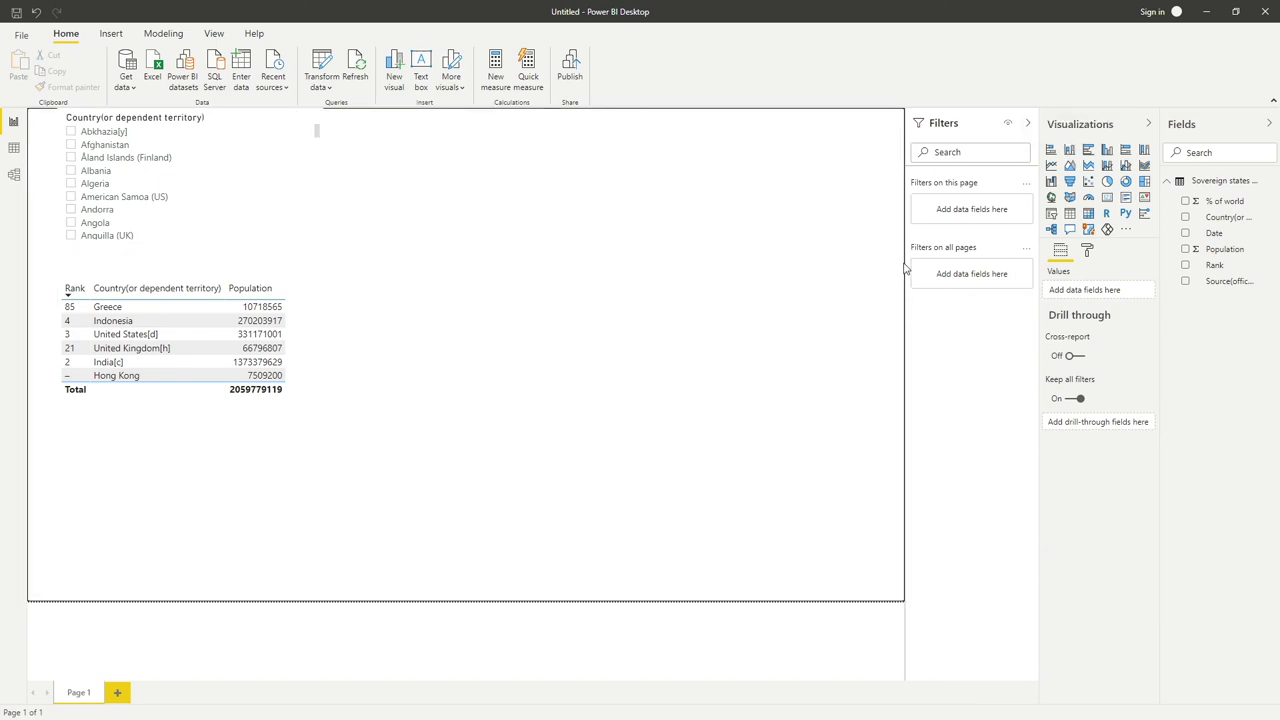
- Add a stacked column chart with Country on the axis and Population as values, enlarged beside the table
click(1070, 152)
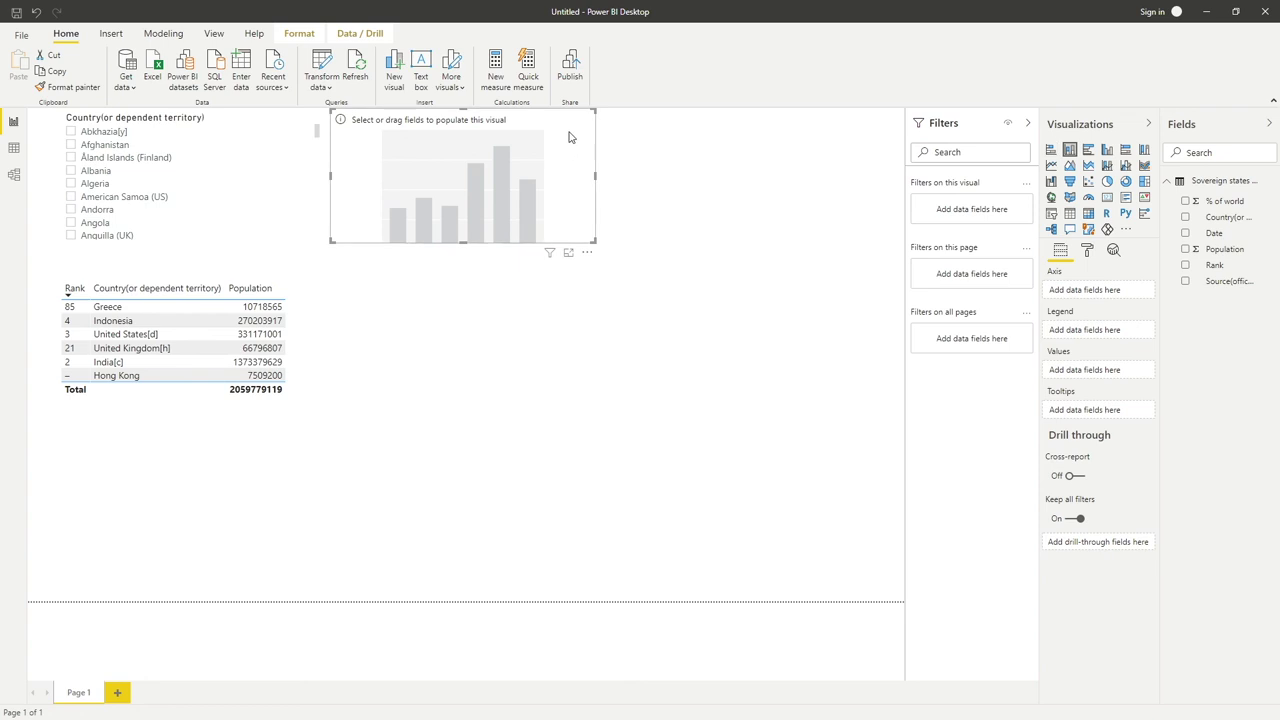
drag(569, 134, 749, 196)
drag(1203, 219, 1117, 296)
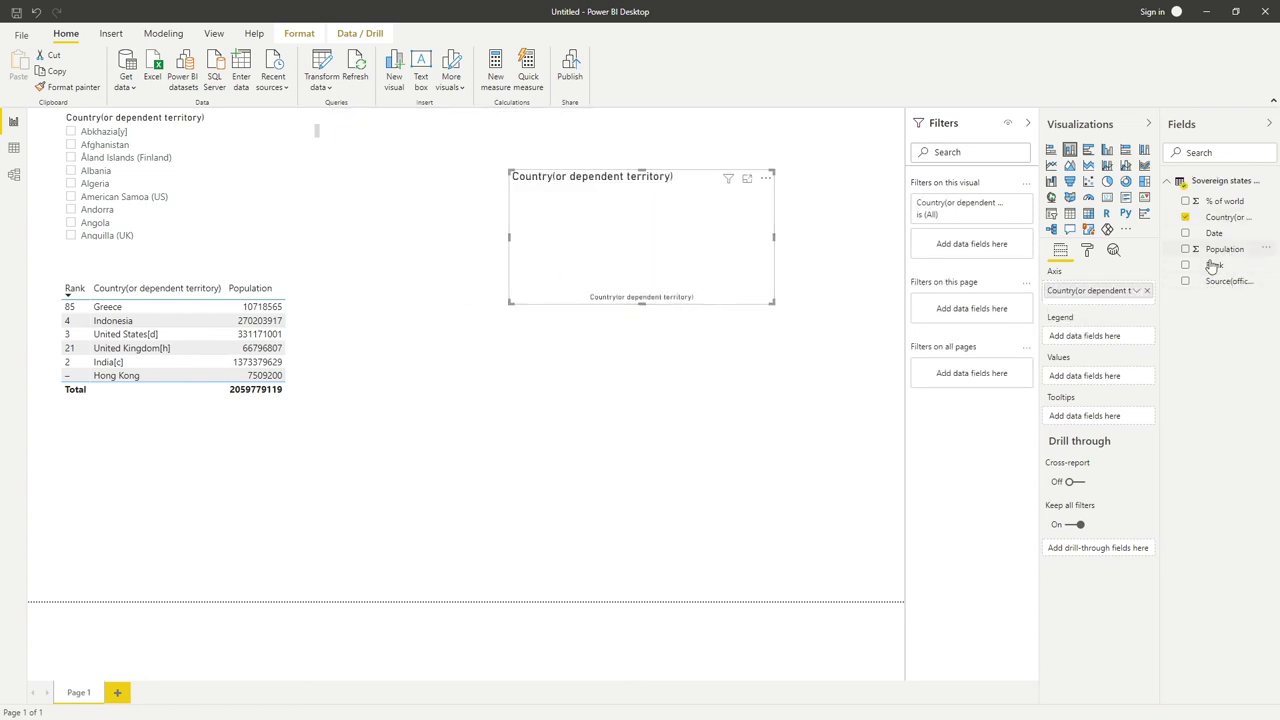
drag(1214, 252, 1110, 387)
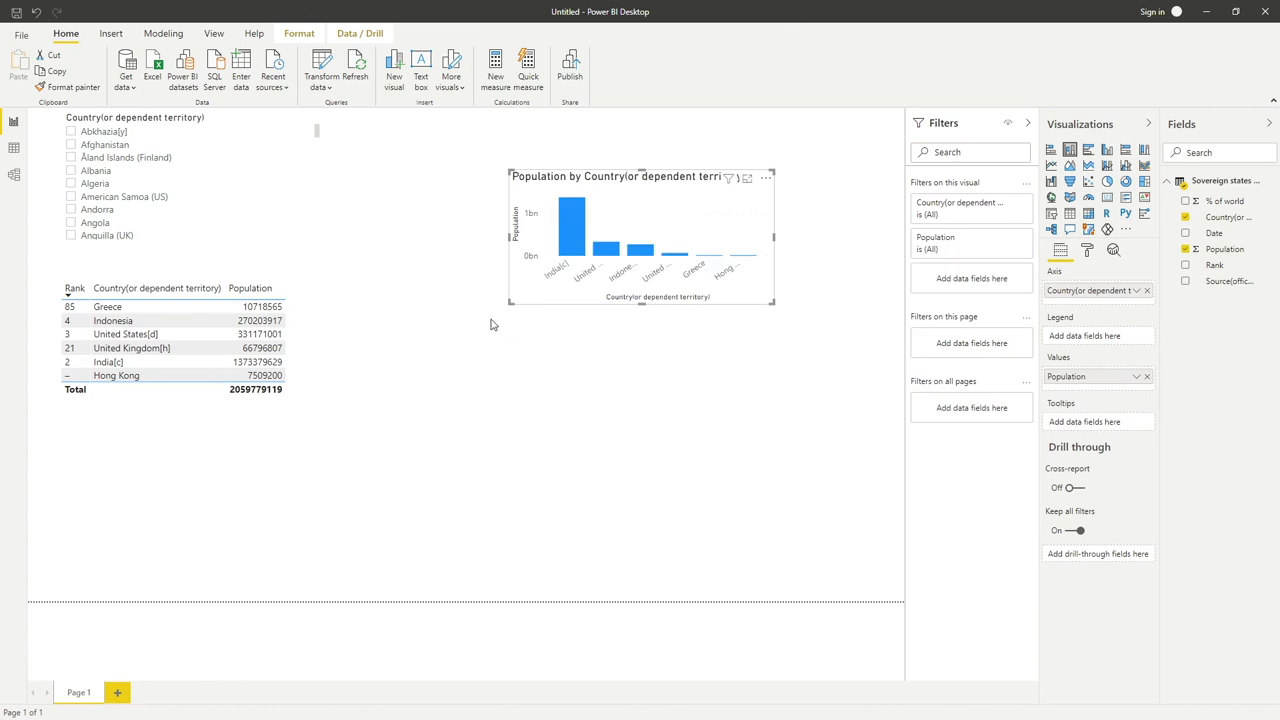
drag(509, 302, 460, 350)
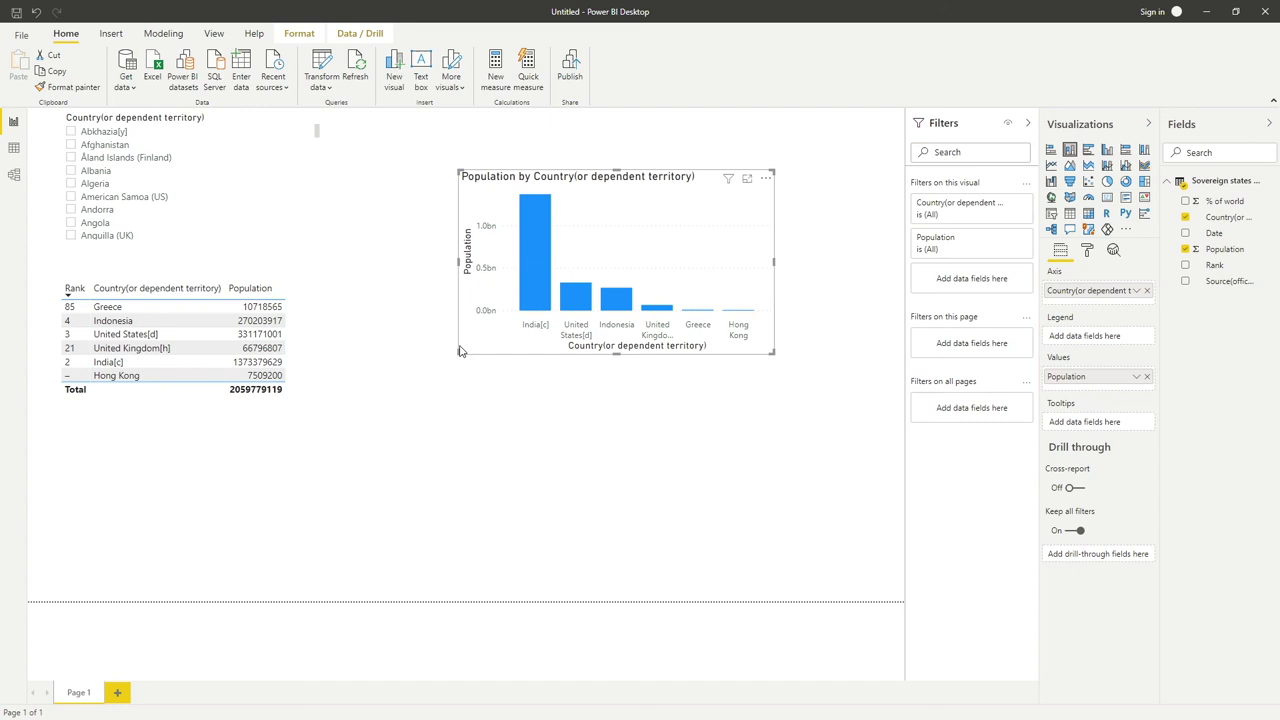
click(475, 401)
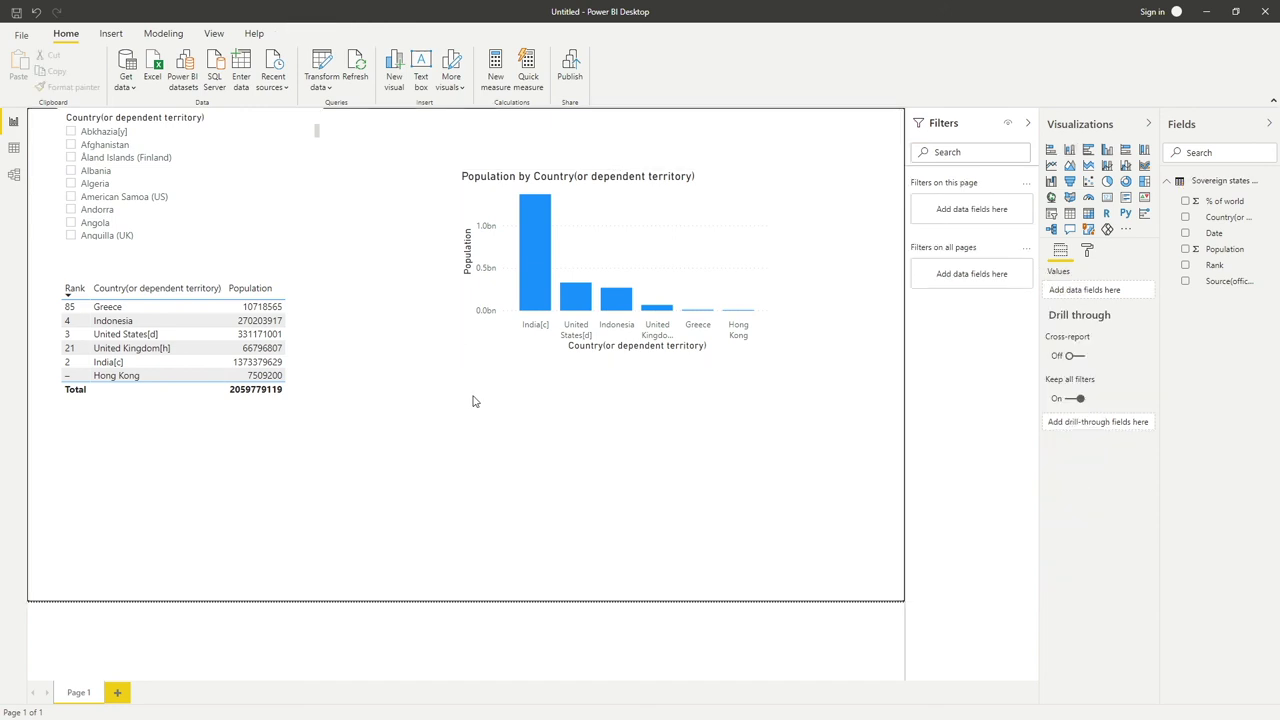